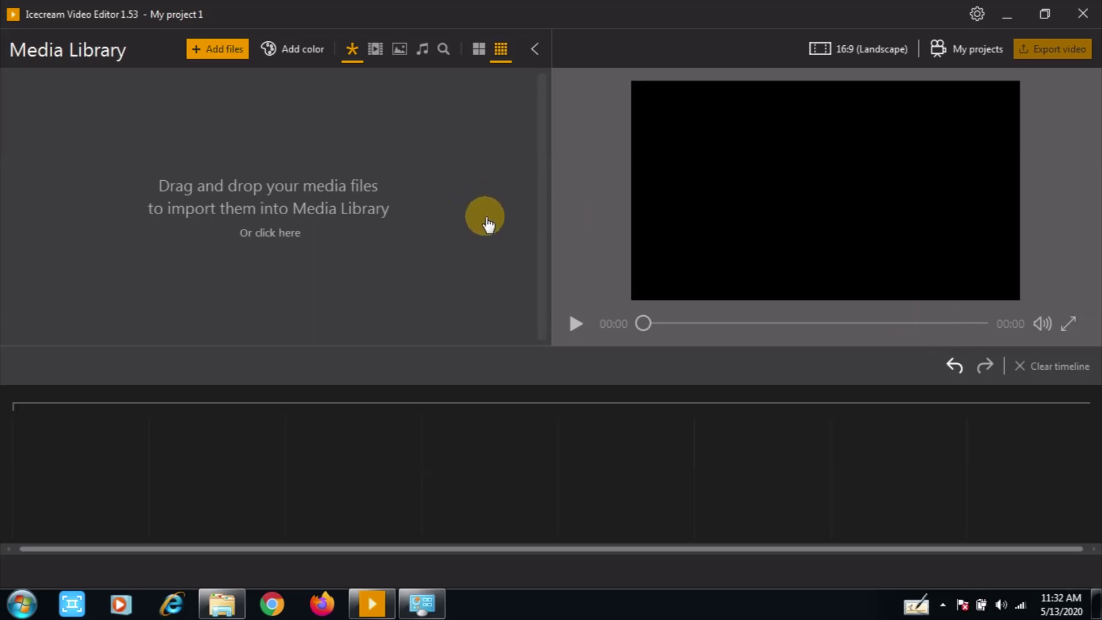
# Import the MP4 video about fixing the VLC player from the vlc folder and place it at the start of the timeline.
pyautogui.click(212, 54)
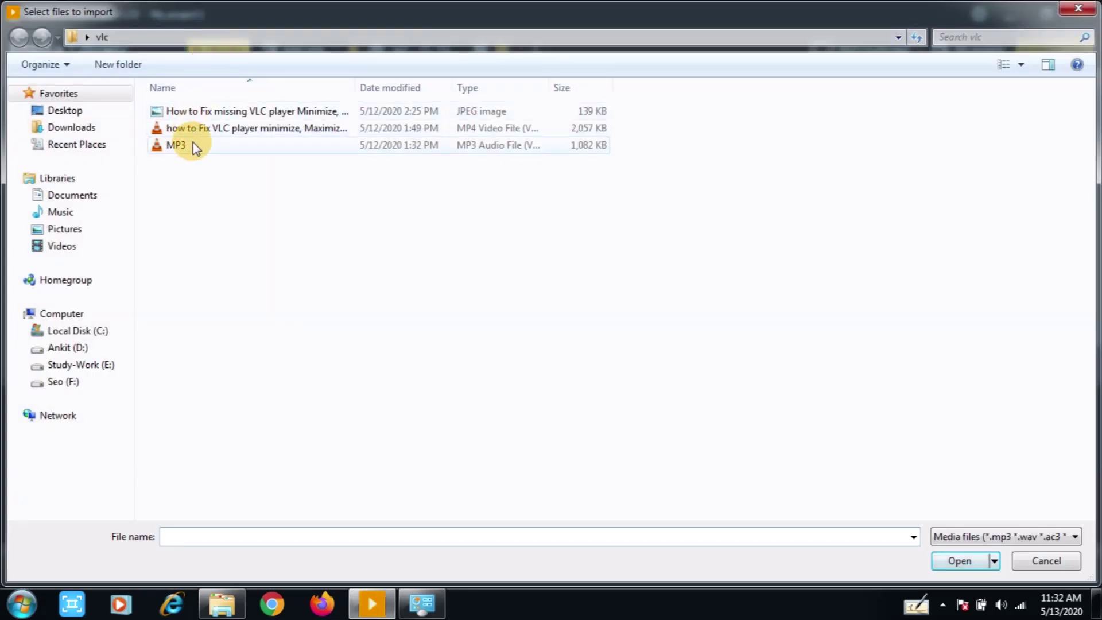
pyautogui.doubleClick(220, 133)
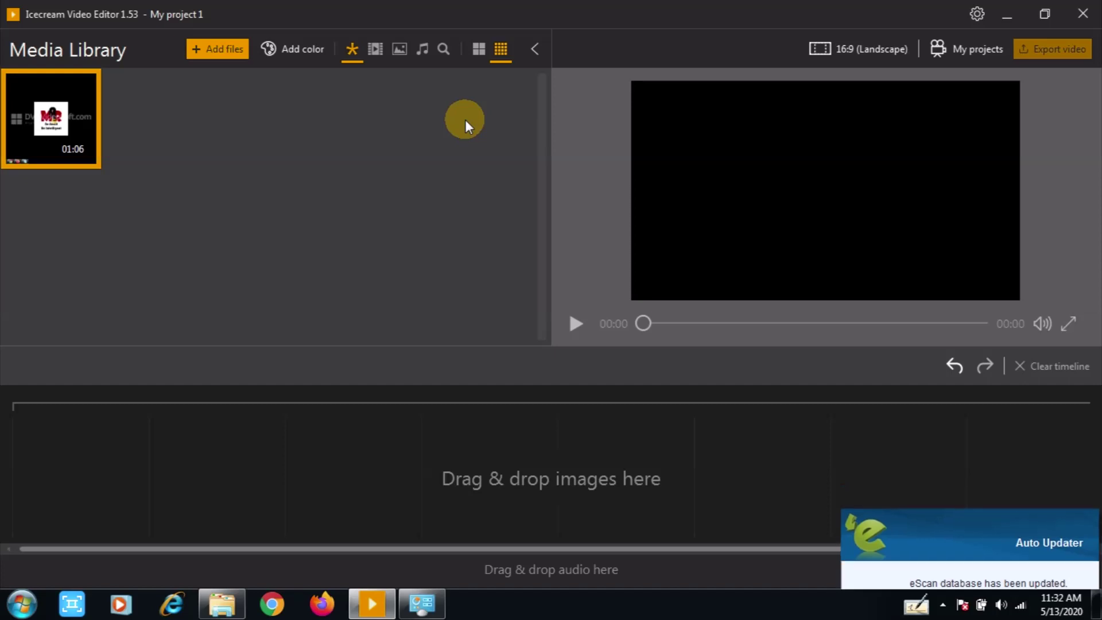
pyautogui.moveTo(51, 126); pyautogui.dragTo(63, 459)
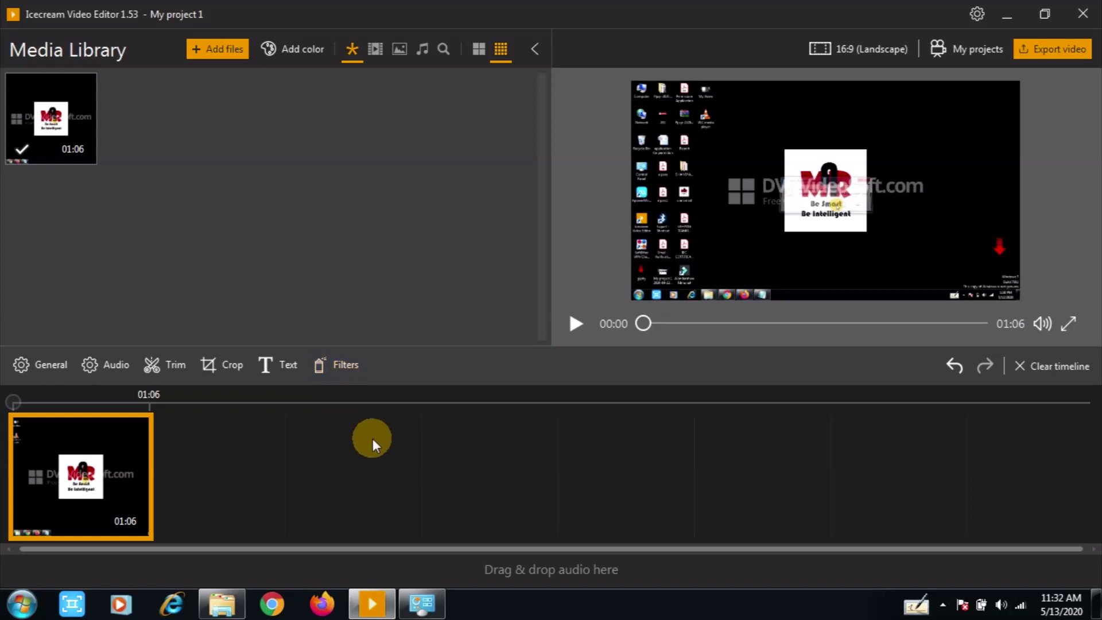
# Set the timeline clip's brightness to -6, contrast to 1 and saturation to 13, keeping hue at 0 and speed at x1.
pyautogui.moveTo(116, 478)
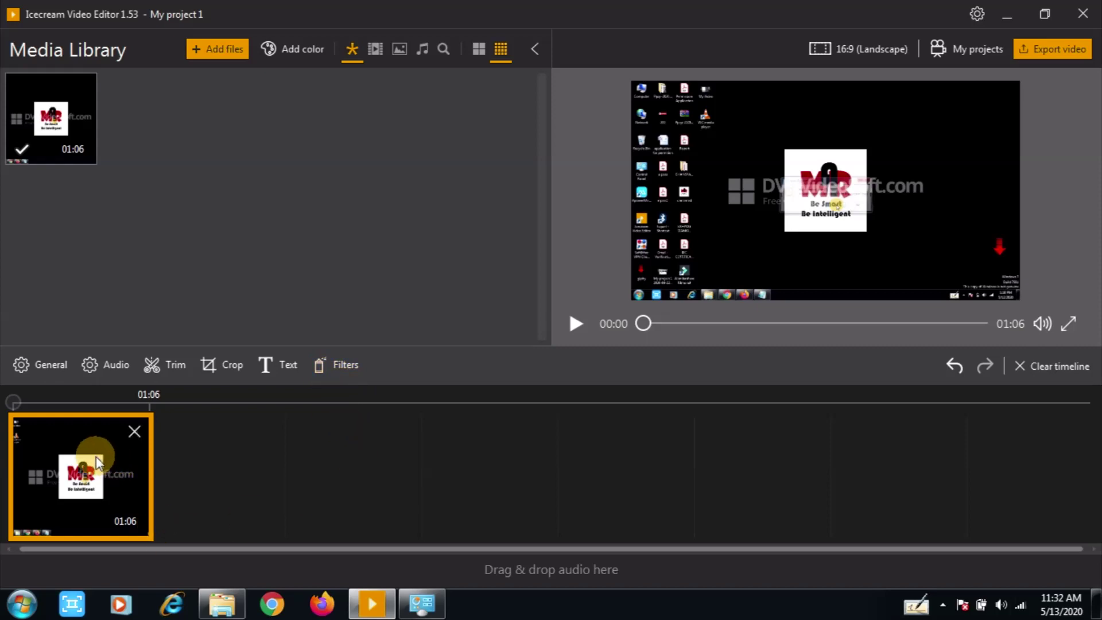
pyautogui.click(51, 367)
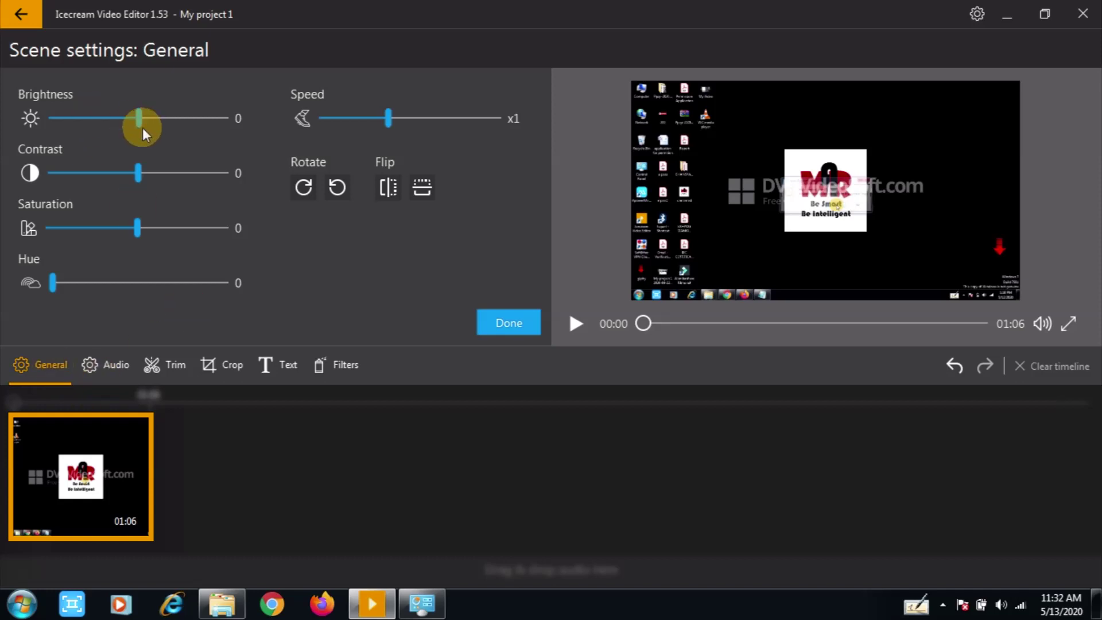
pyautogui.moveTo(139, 122)
pyautogui.mouseDown()
pyautogui.moveTo(247, 121)
pyautogui.moveTo(132, 122)
pyautogui.mouseUp()
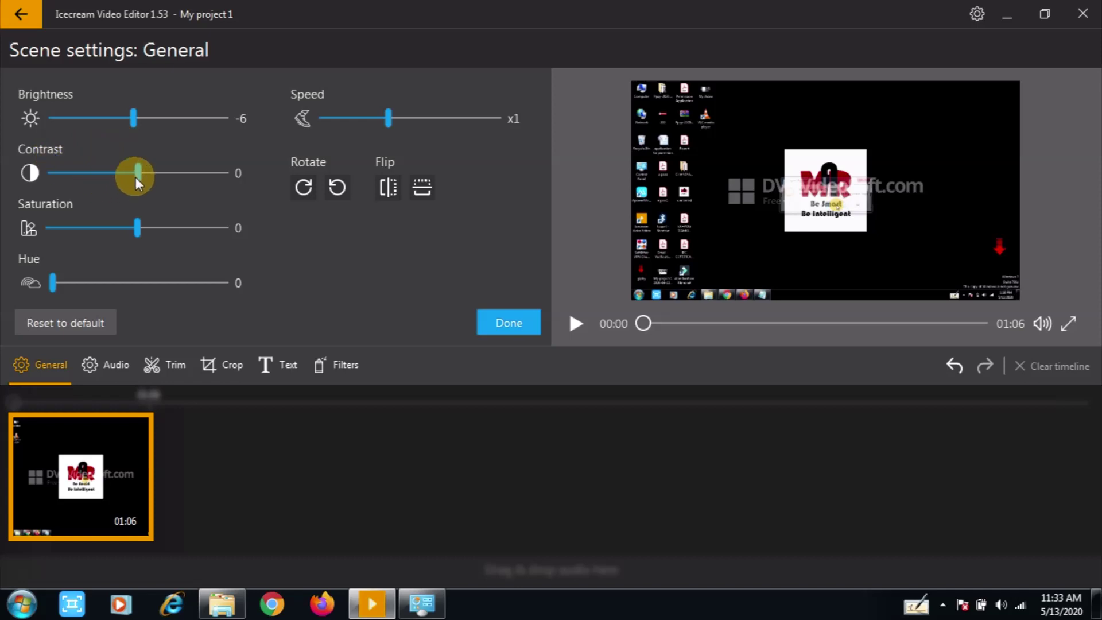
pyautogui.moveTo(139, 176)
pyautogui.mouseDown()
pyautogui.moveTo(101, 171)
pyautogui.moveTo(156, 167)
pyautogui.moveTo(140, 172)
pyautogui.mouseUp()
pyautogui.moveTo(136, 225)
pyautogui.mouseDown()
pyautogui.moveTo(229, 225)
pyautogui.moveTo(112, 219)
pyautogui.moveTo(149, 227)
pyautogui.mouseUp()
pyautogui.click(51, 281)
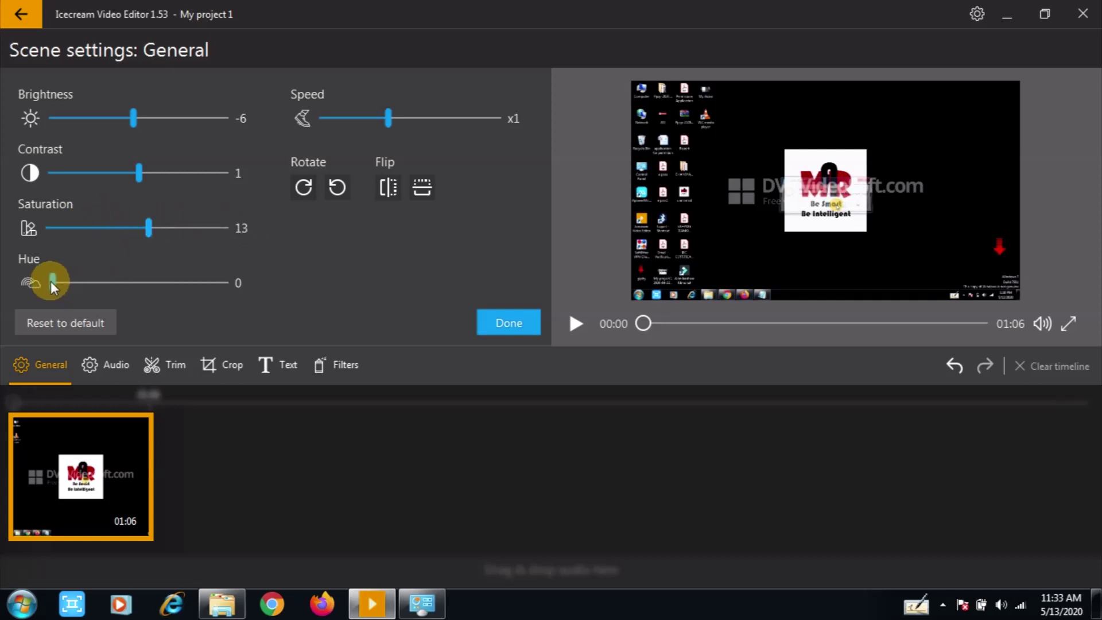
pyautogui.moveTo(51, 281)
pyautogui.mouseDown()
pyautogui.moveTo(154, 280)
pyautogui.moveTo(41, 278)
pyautogui.mouseUp()
pyautogui.click(412, 125)
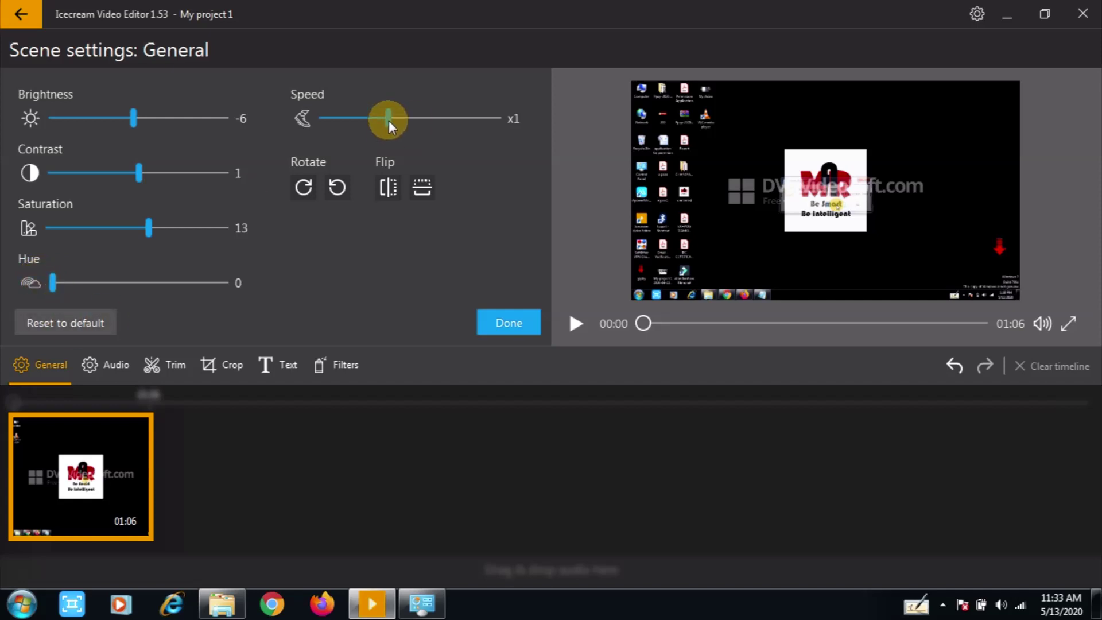
pyautogui.moveTo(388, 121)
pyautogui.mouseDown()
pyautogui.moveTo(465, 119)
pyautogui.moveTo(360, 119)
pyautogui.moveTo(388, 119)
pyautogui.mouseUp()
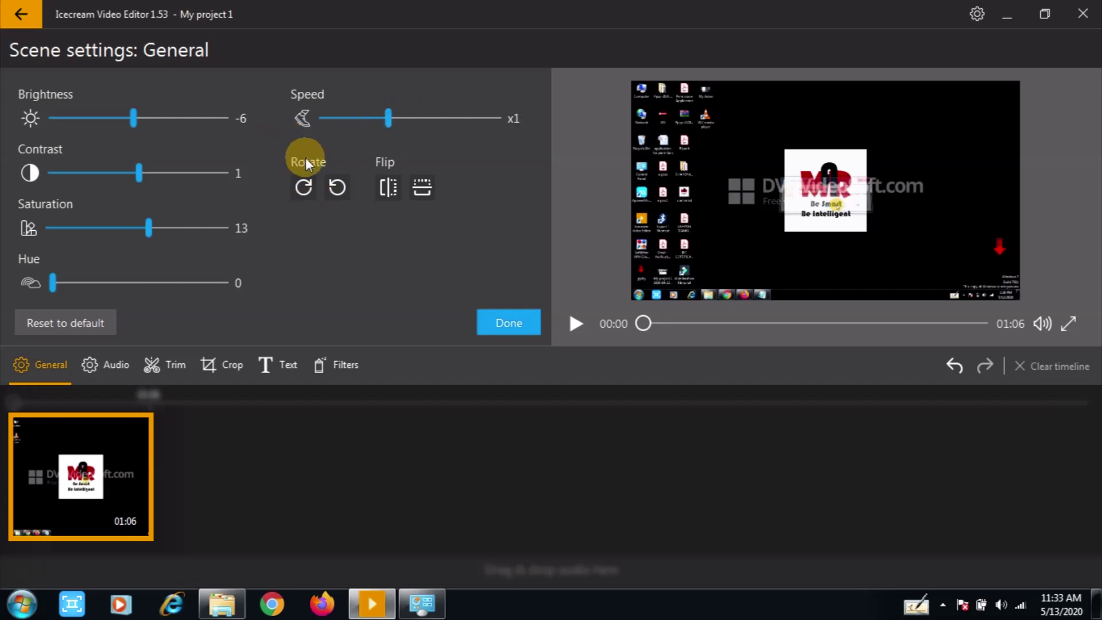
# Rotate the clip clockwise through a full turn.
pyautogui.click(302, 193)
pyautogui.click(302, 193)
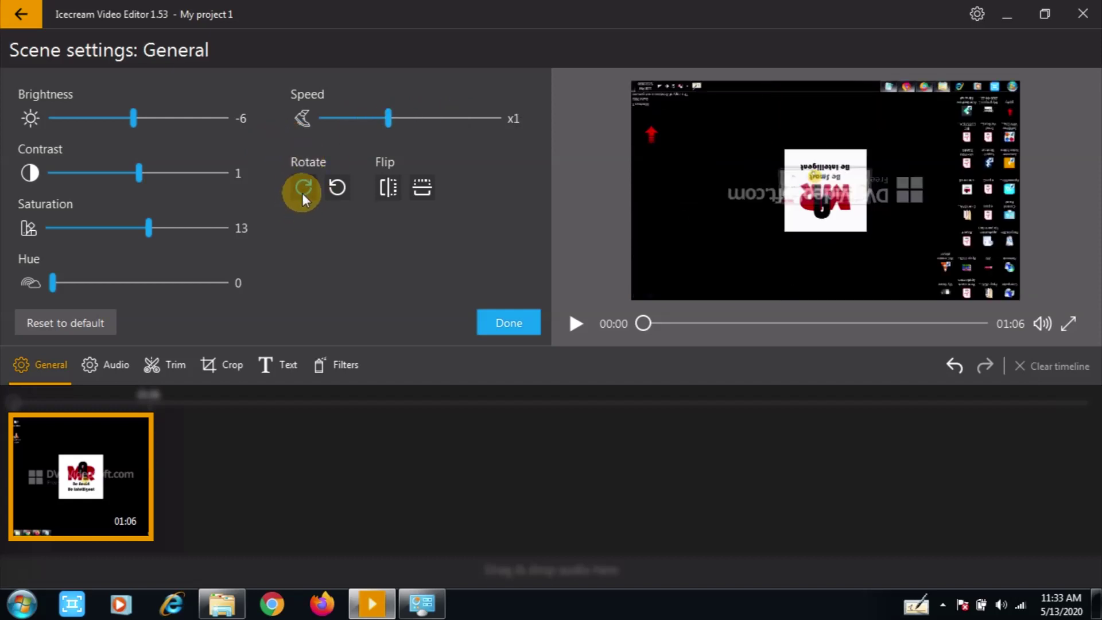
pyautogui.click(302, 193)
pyautogui.click(302, 193)
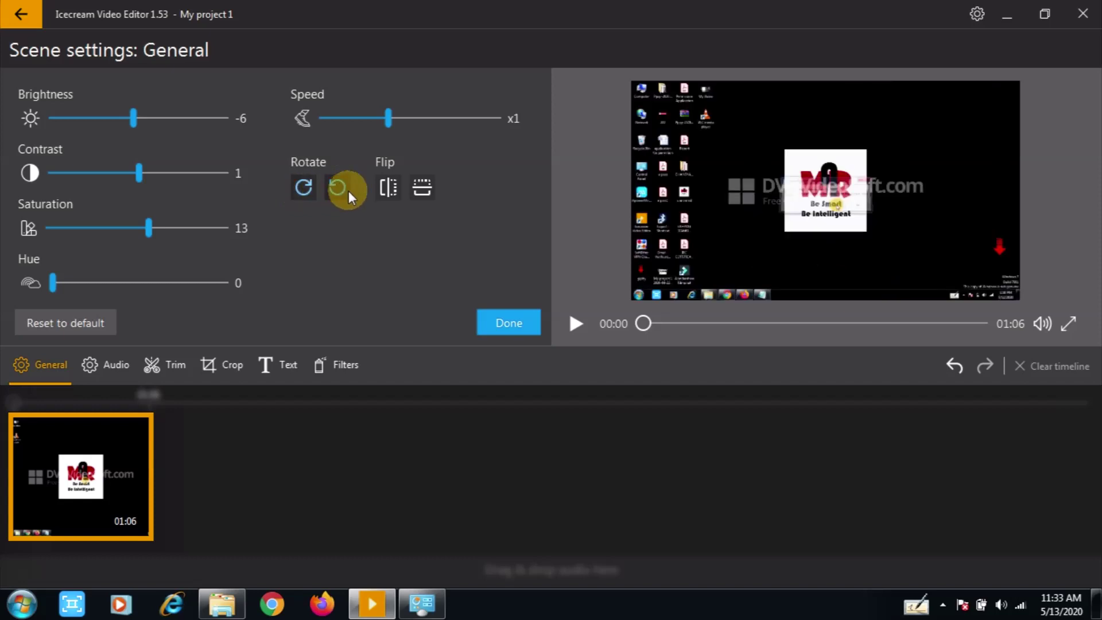
# Try flipping the clip horizontally and vertically, and reset its general scene settings to default.
pyautogui.click(383, 190)
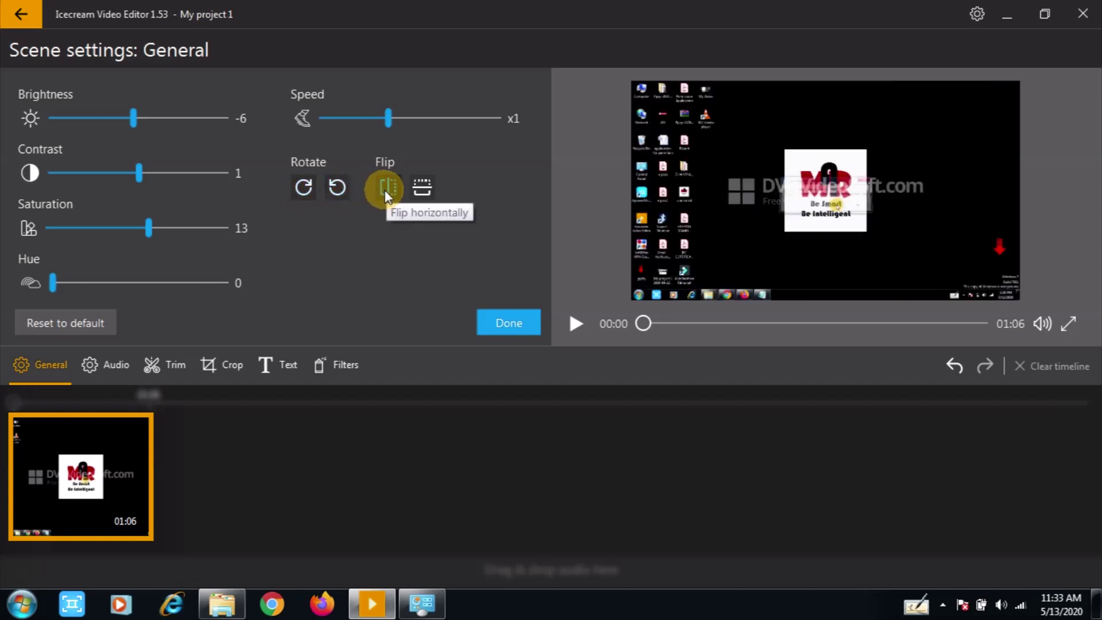
pyautogui.click(385, 190)
pyautogui.click(385, 190)
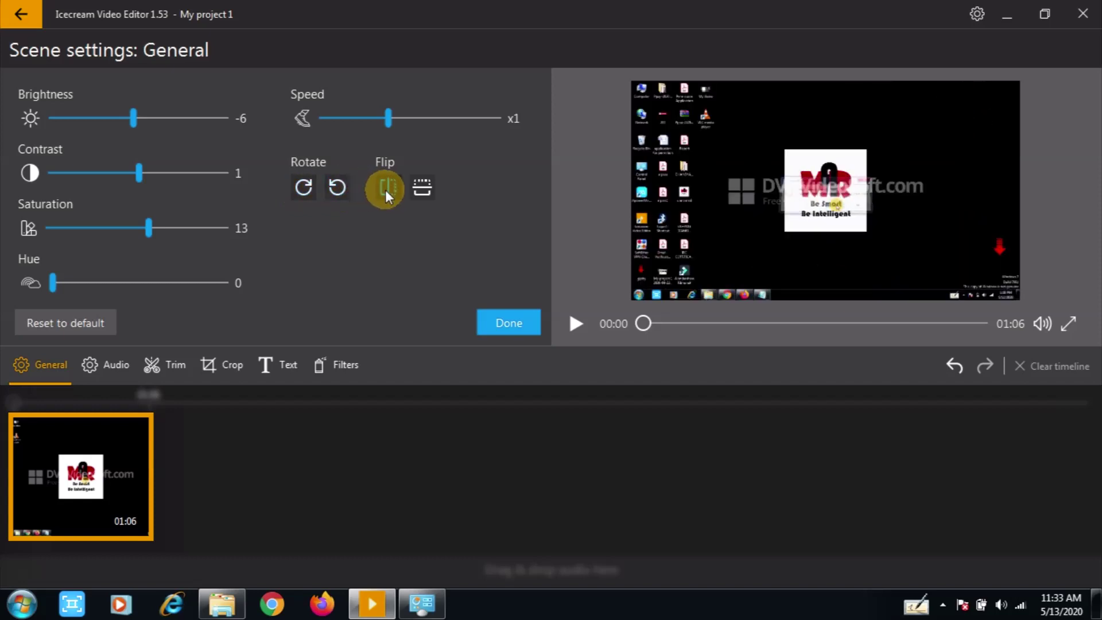
pyautogui.click(420, 188)
pyautogui.click(420, 188)
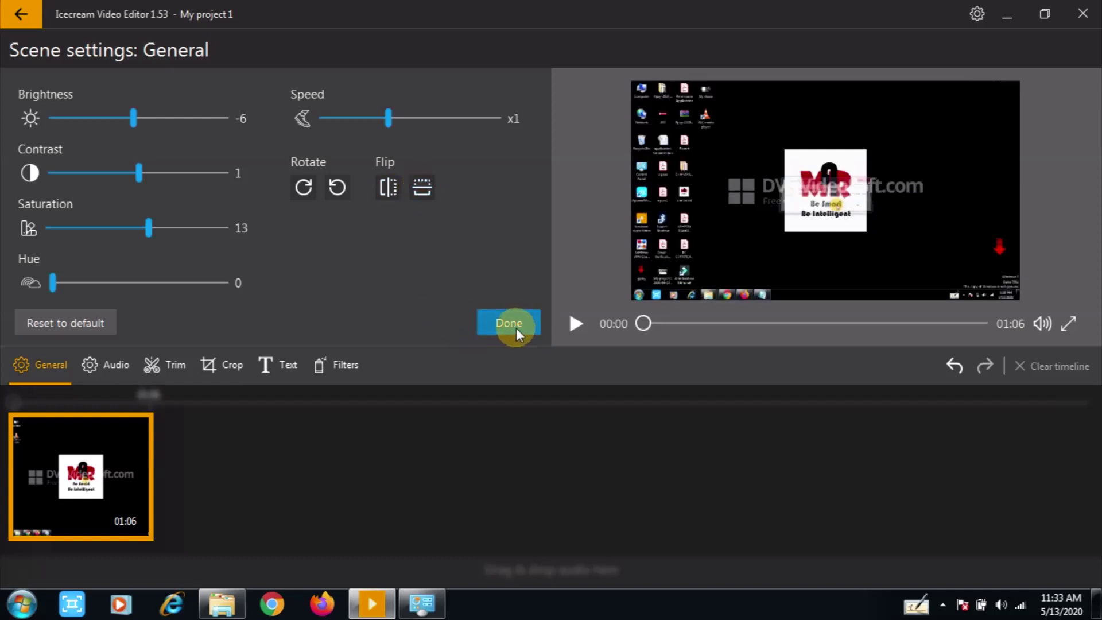
pyautogui.click(78, 324)
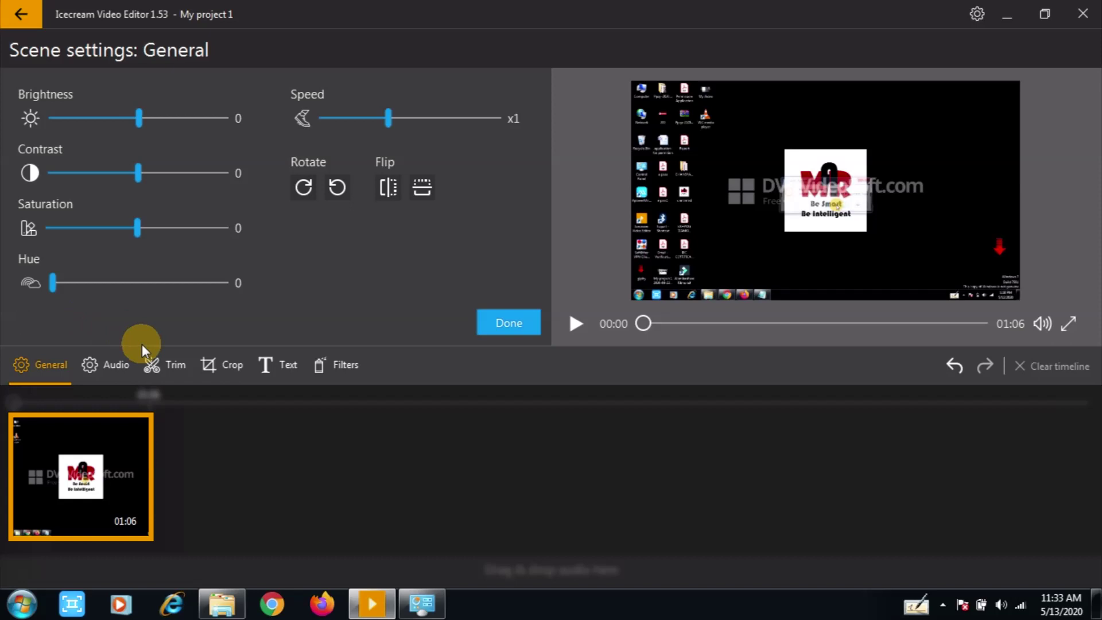
# Try a clip volume of 97%, look through the audio effects and reset the audio settings to default.
pyautogui.click(116, 368)
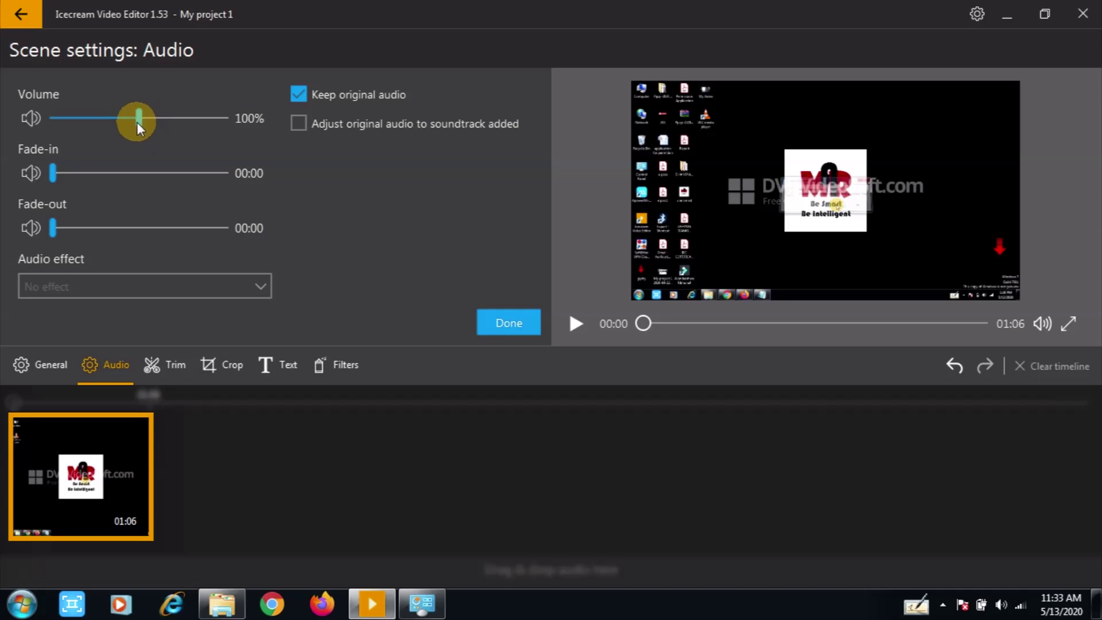
pyautogui.moveTo(137, 123)
pyautogui.mouseDown()
pyautogui.moveTo(230, 128)
pyautogui.moveTo(57, 122)
pyautogui.moveTo(225, 126)
pyautogui.moveTo(135, 125)
pyautogui.mouseUp()
pyautogui.moveTo(53, 172)
pyautogui.mouseDown()
pyautogui.moveTo(161, 174)
pyautogui.moveTo(51, 167)
pyautogui.mouseUp()
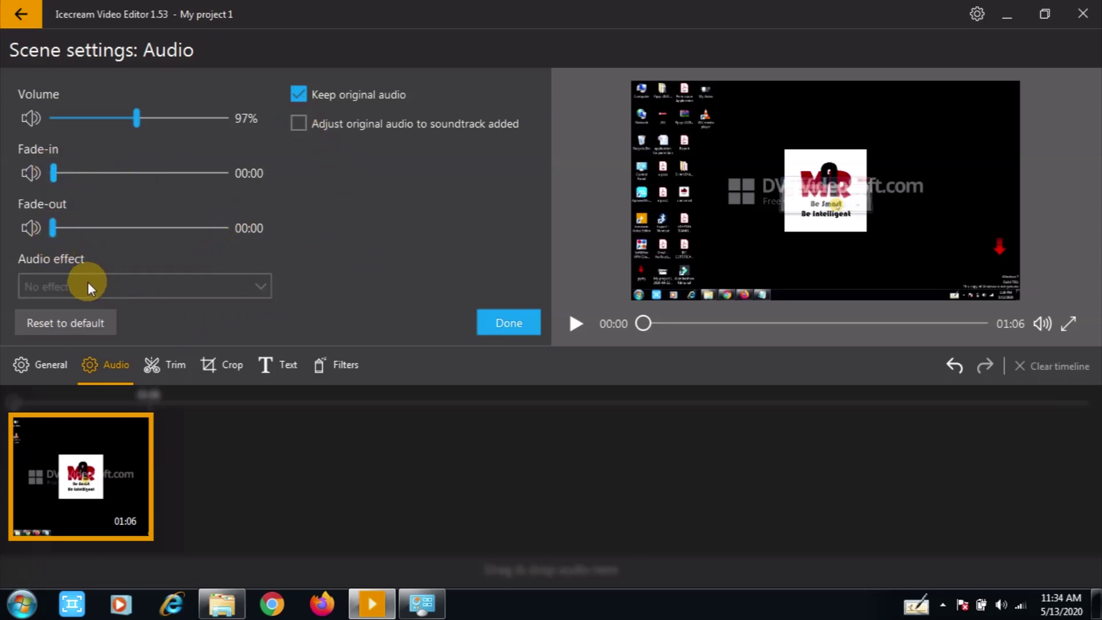
pyautogui.click(204, 287)
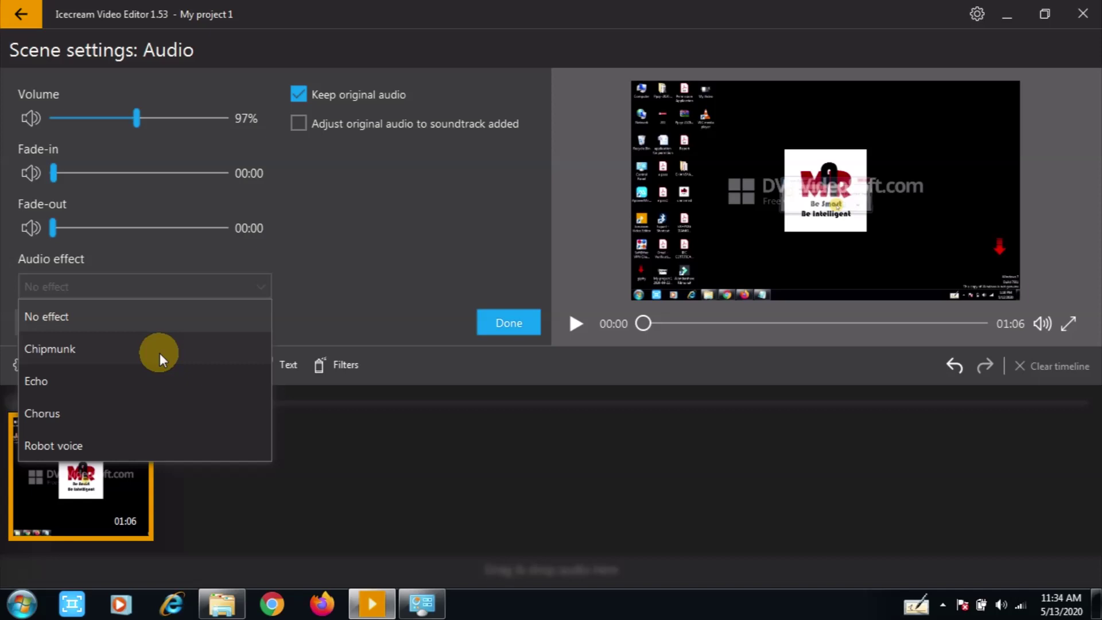
pyautogui.click(325, 274)
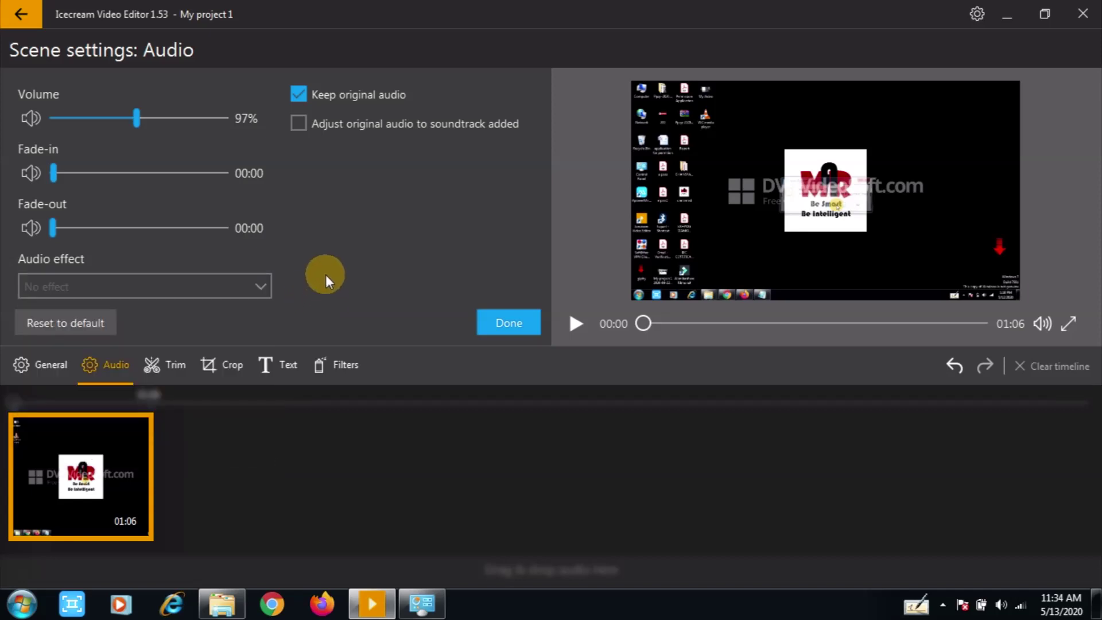
pyautogui.click(78, 321)
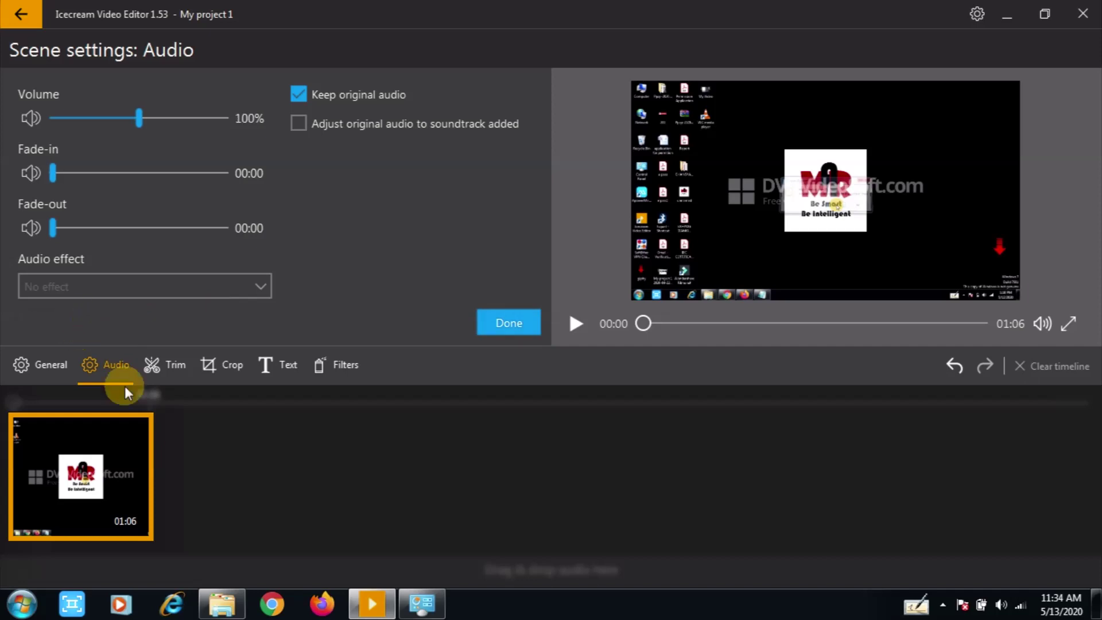
# Trim the video clip so that it runs from 00:00 to 00:20.
pyautogui.click(175, 371)
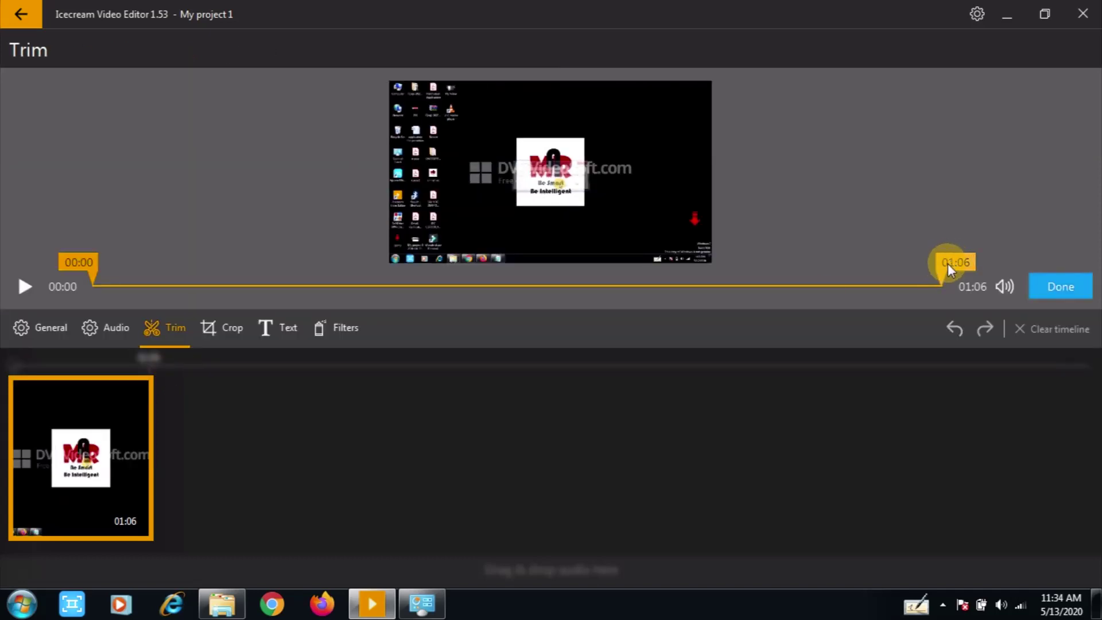
pyautogui.moveTo(963, 267); pyautogui.dragTo(363, 267)
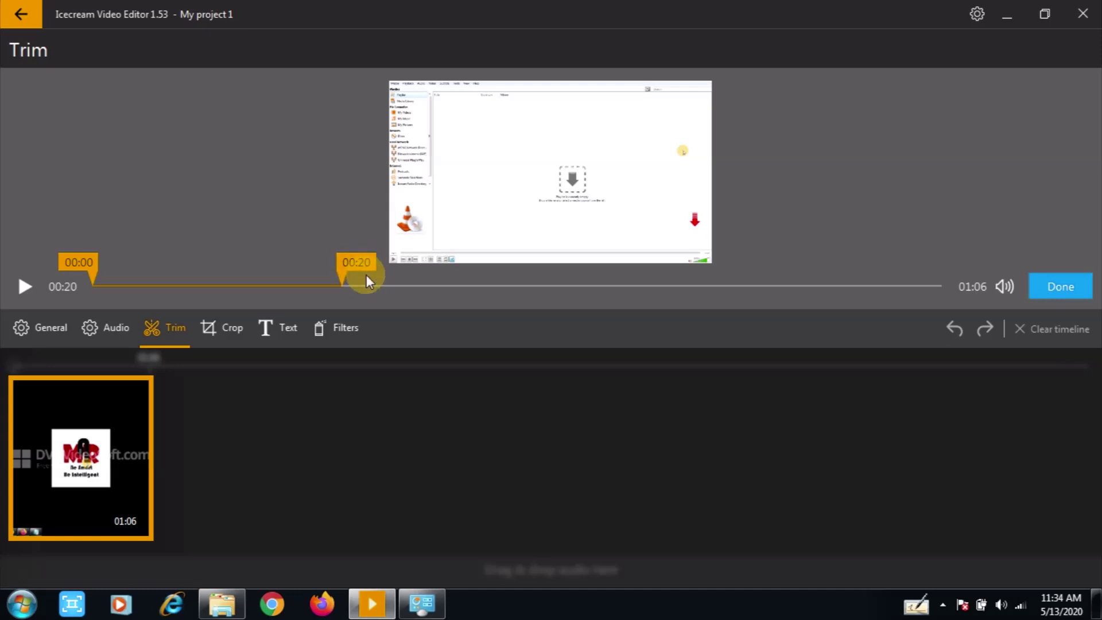
pyautogui.click(1060, 287)
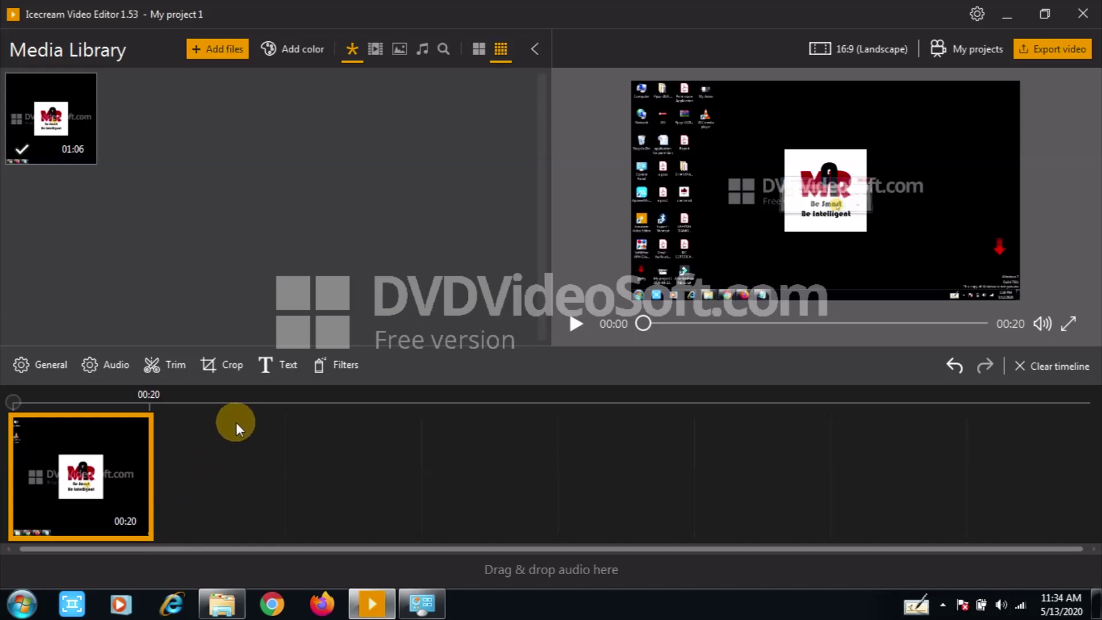
# Add a white color scene to the media library and place it after the video clip on the timeline.
pyautogui.click(294, 51)
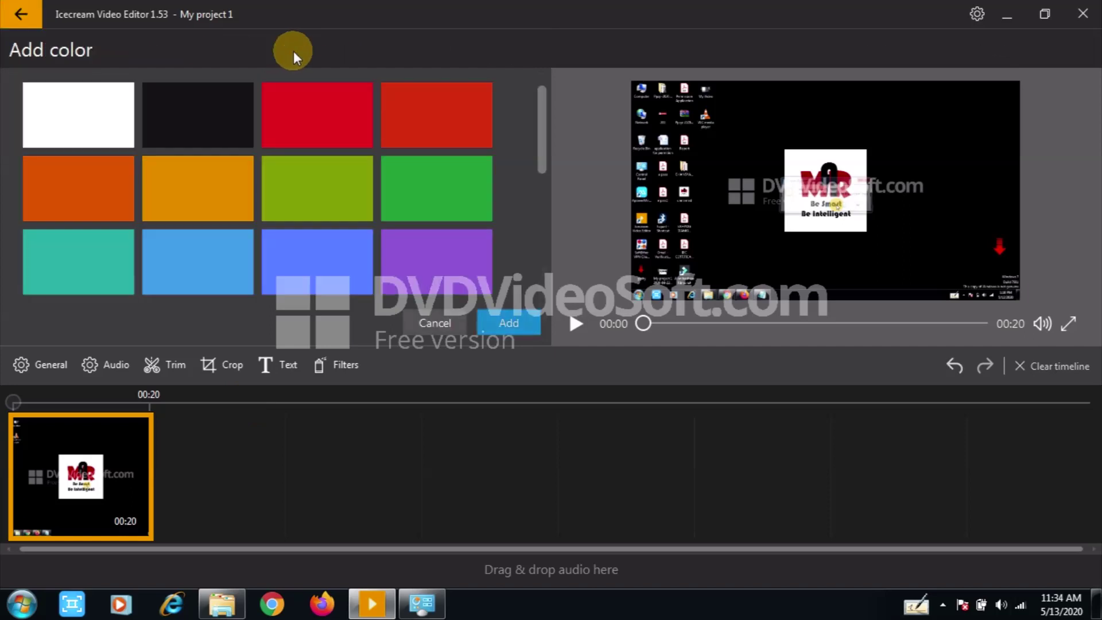
pyautogui.click(219, 119)
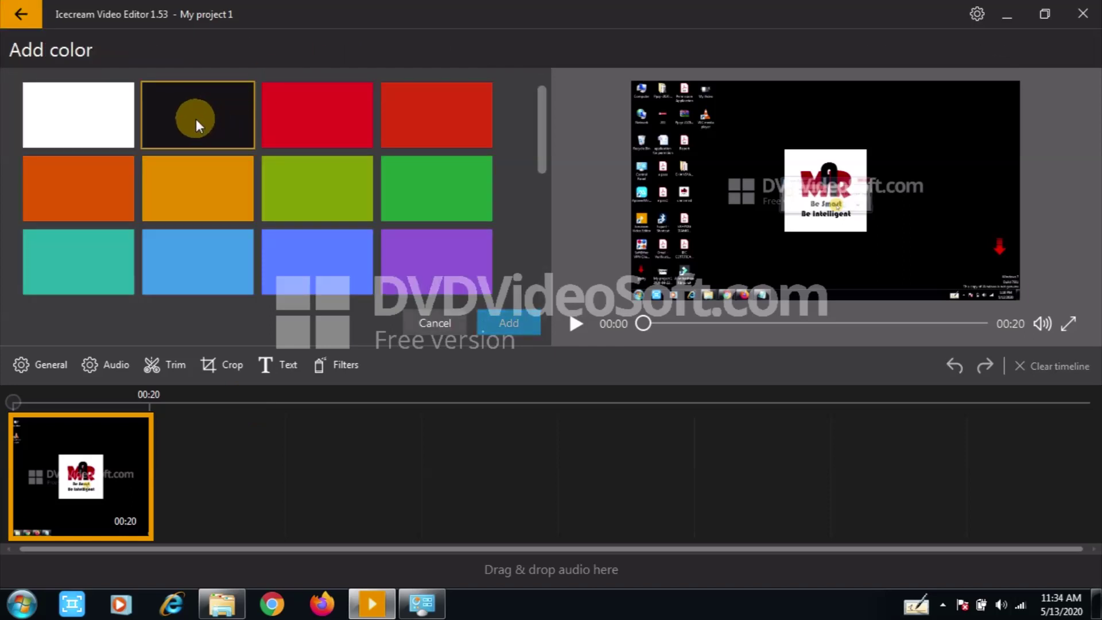
pyautogui.click(95, 118)
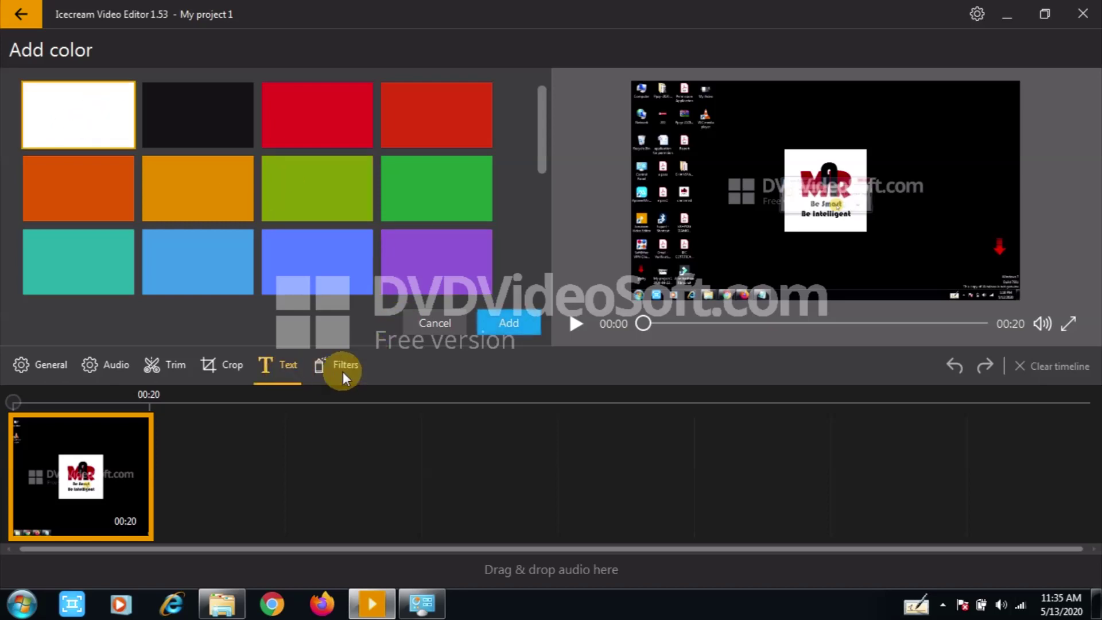
pyautogui.click(505, 321)
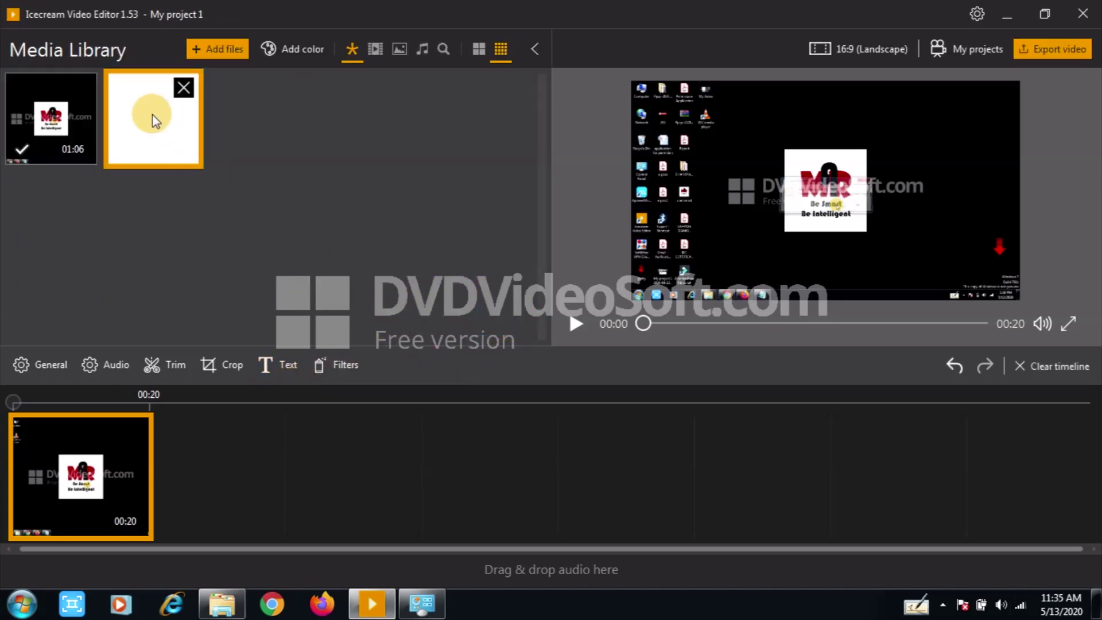
pyautogui.click(153, 120)
pyautogui.click(182, 132)
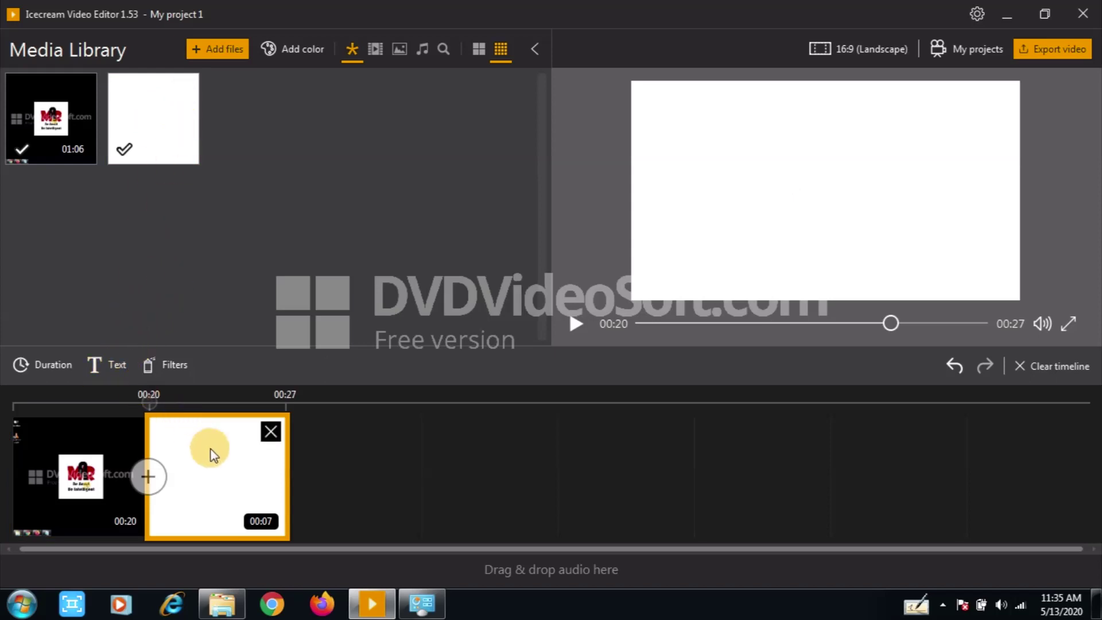
# Add the text "MRAVLOG" to the white color scene.
pyautogui.click(115, 366)
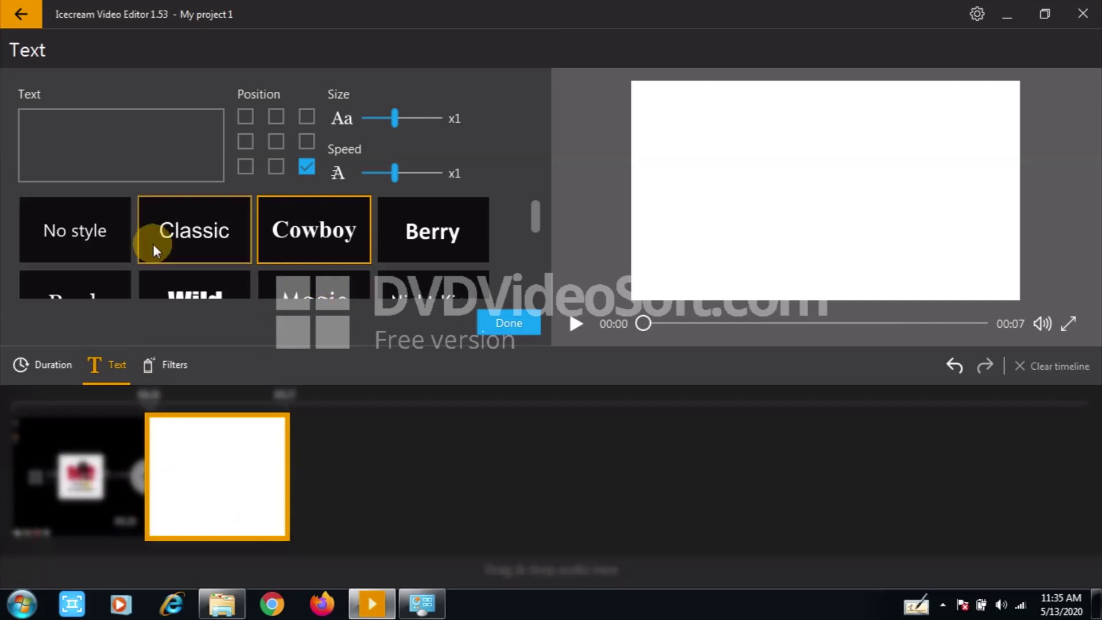
pyautogui.click(116, 136)
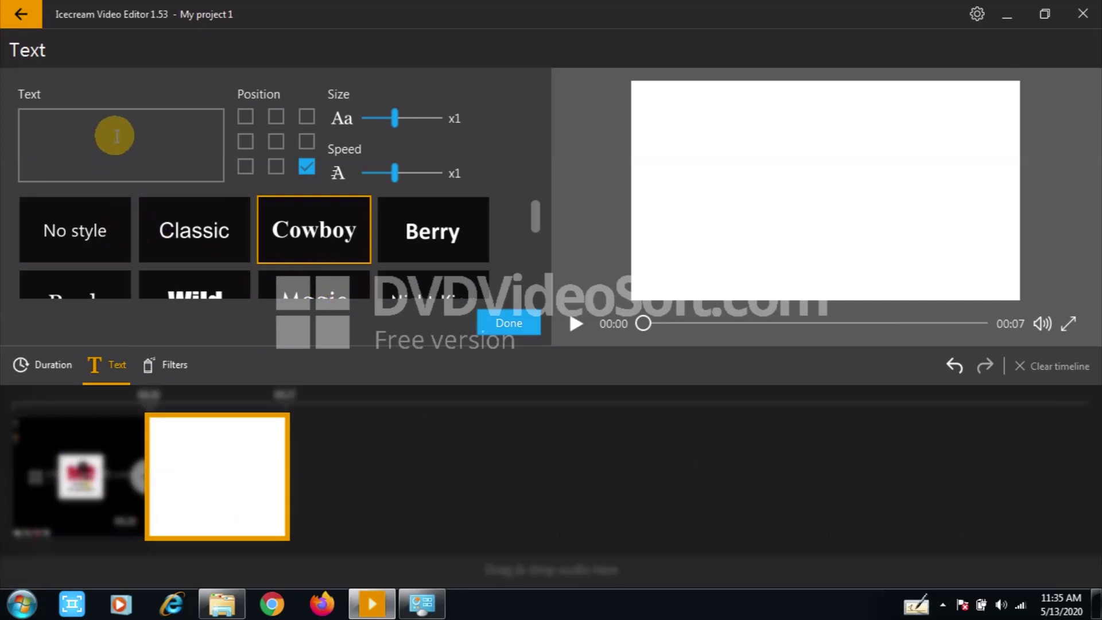
pyautogui.write('MRA')
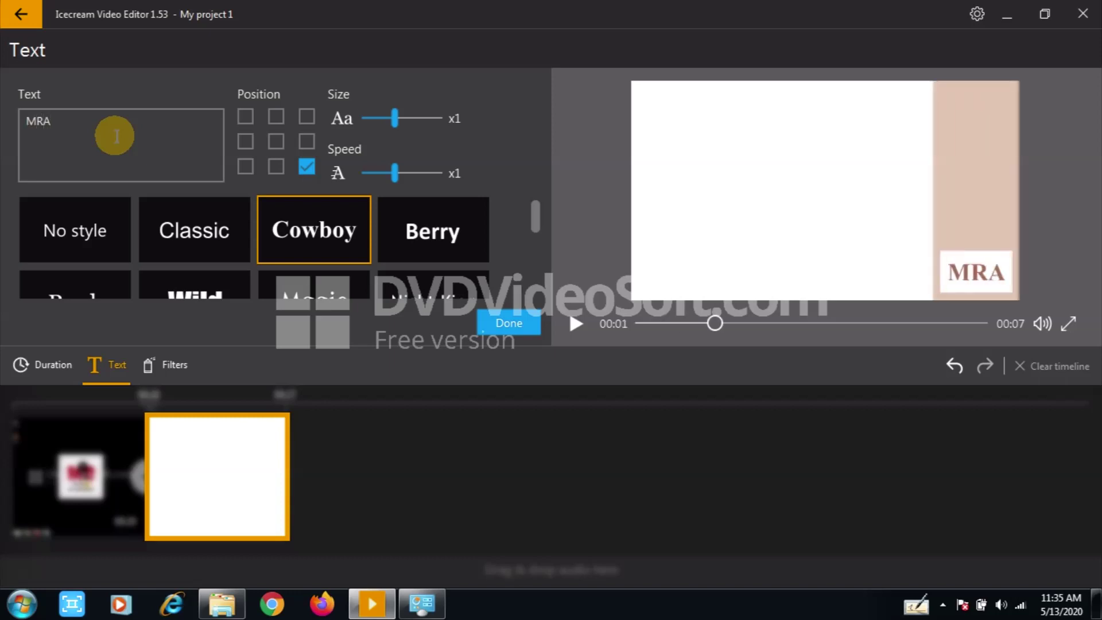
pyautogui.write('VLOG')
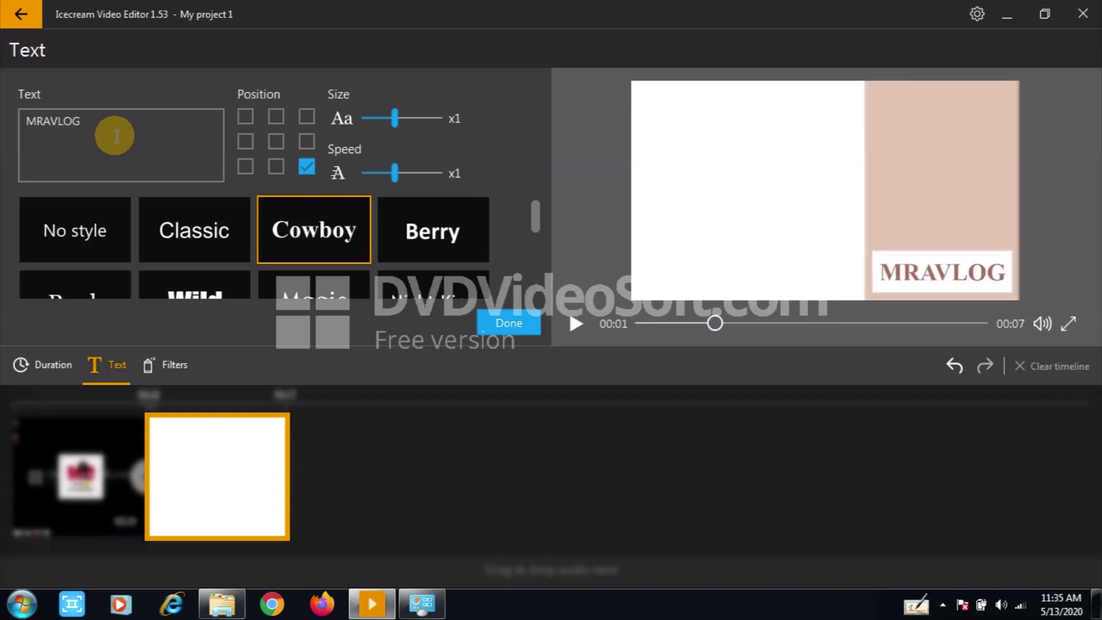
# Try the Classic and Cowboy styles, apply the Berry style to the text, and position it in the center of the scene.
pyautogui.click(202, 233)
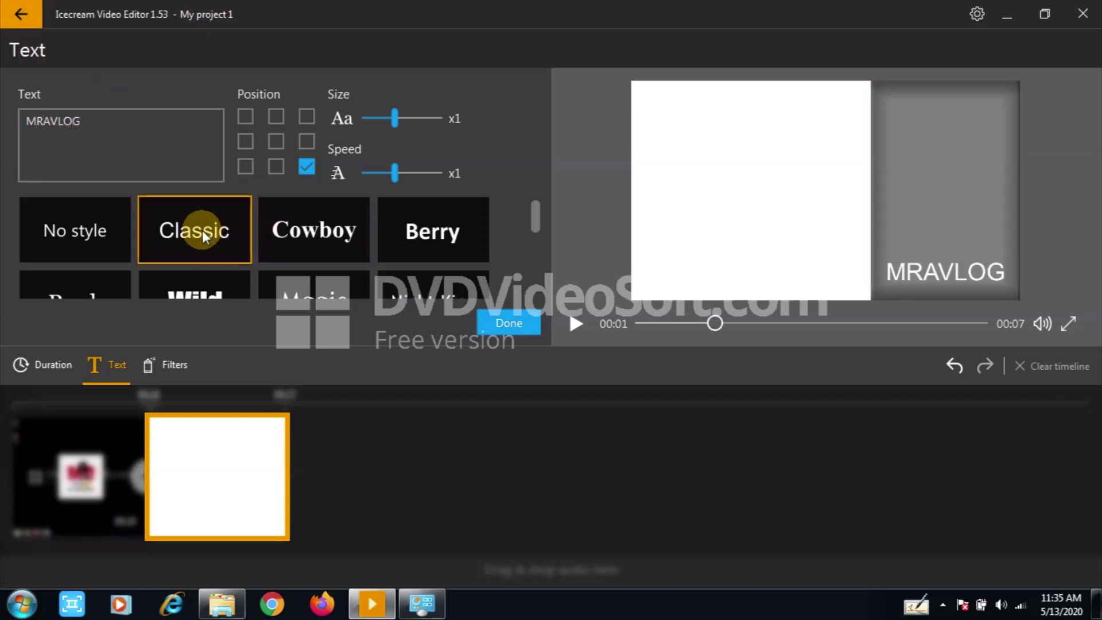
pyautogui.click(298, 229)
pyautogui.click(430, 231)
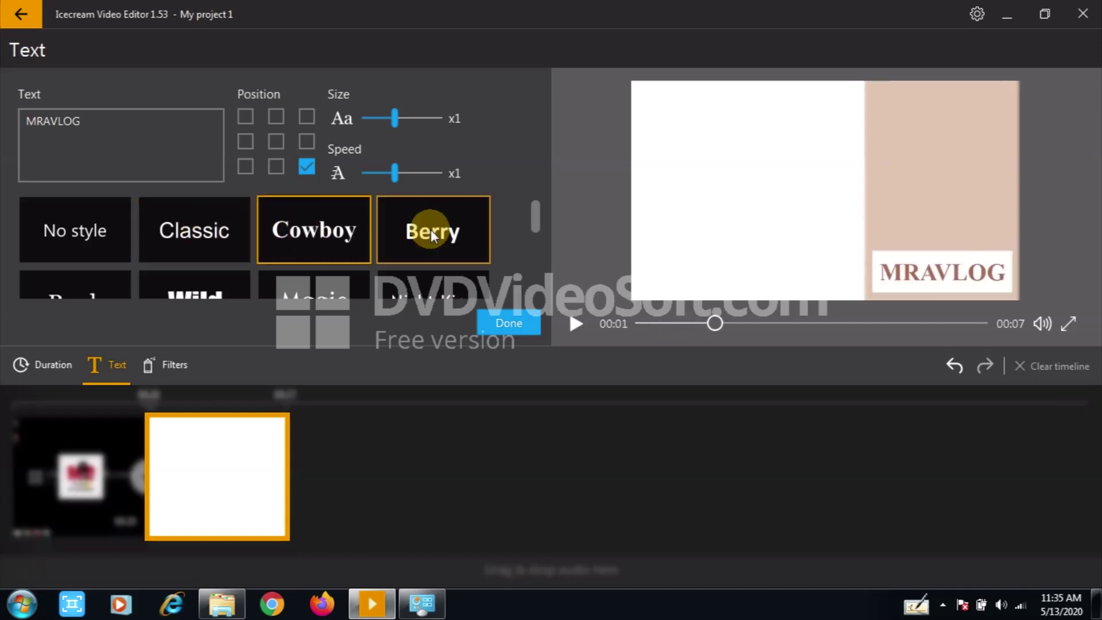
pyautogui.click(276, 141)
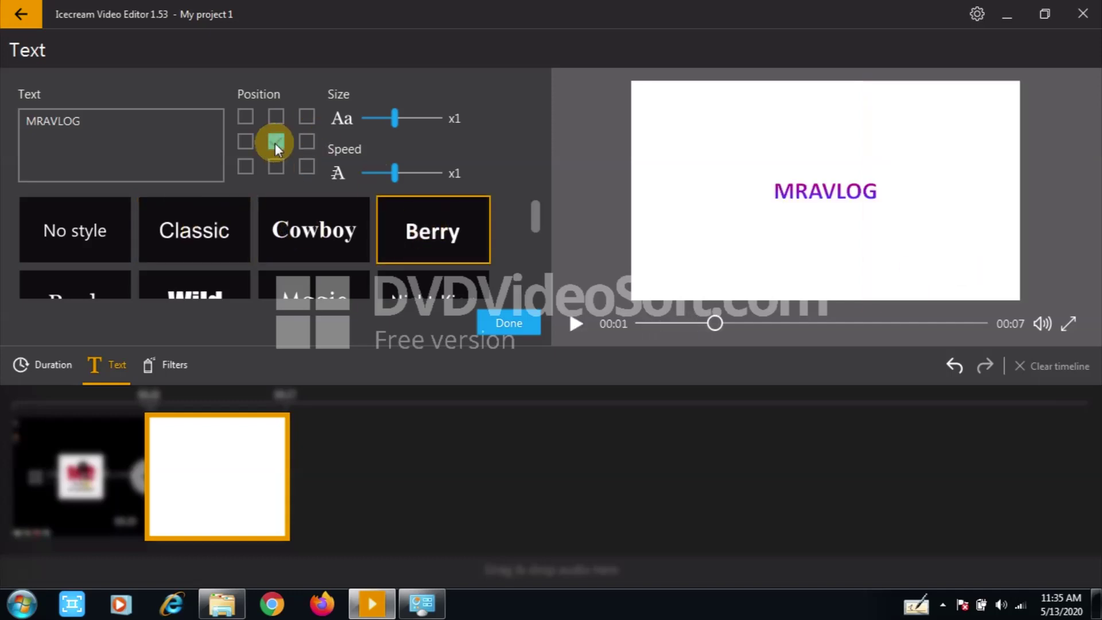
# Try the MRAVLOG text in the different edge, corner and center positions of the scene.
pyautogui.click(246, 167)
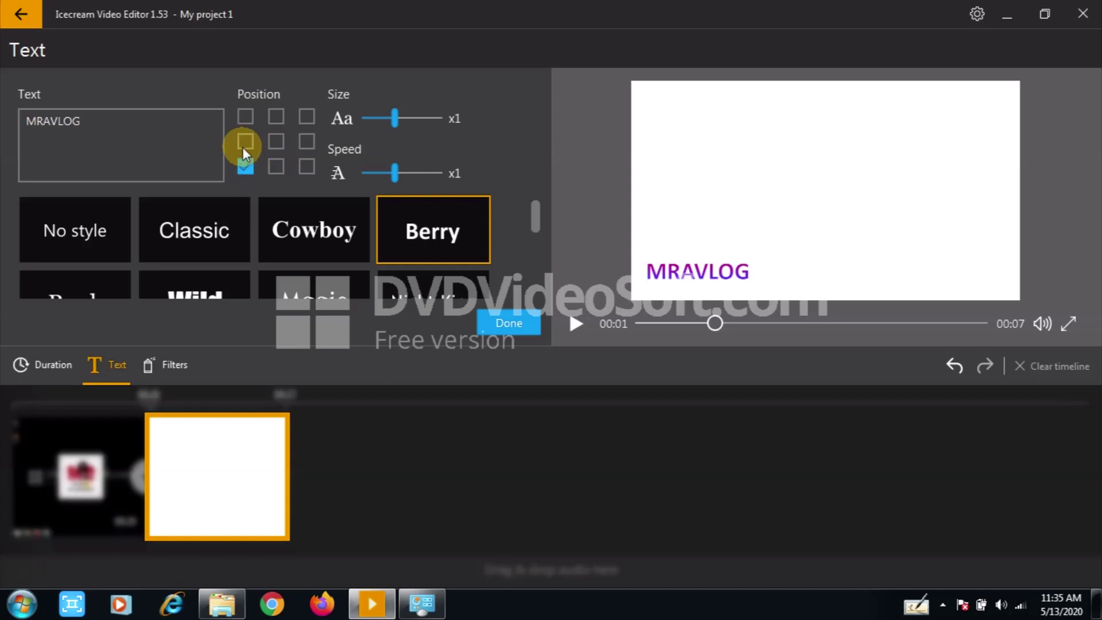
pyautogui.click(244, 143)
pyautogui.click(246, 116)
pyautogui.click(276, 116)
pyautogui.click(306, 116)
pyautogui.click(299, 143)
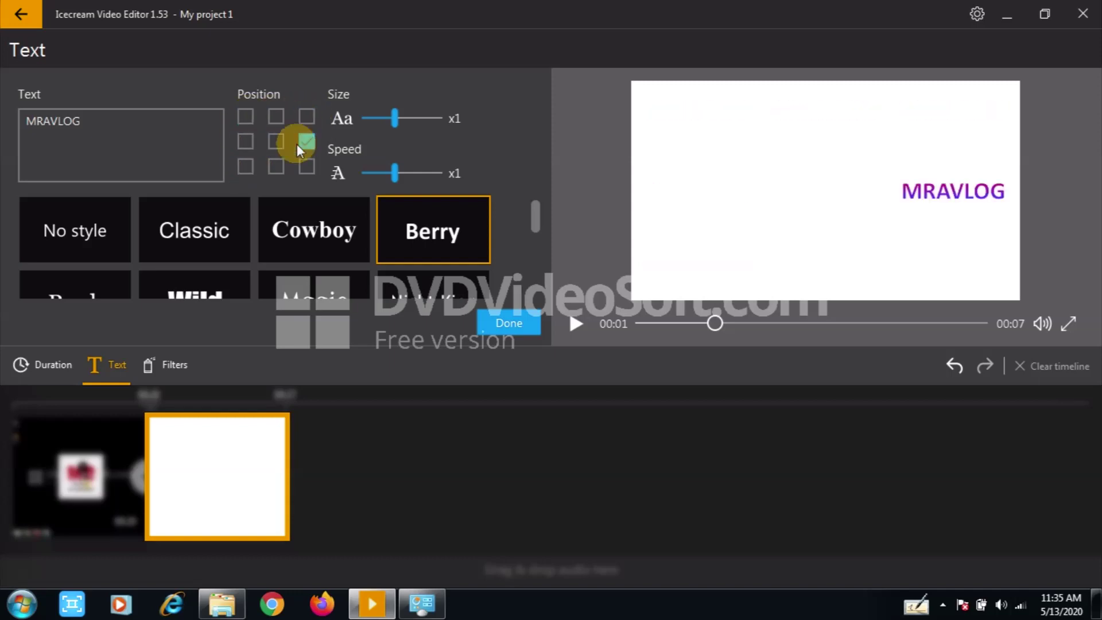
pyautogui.click(276, 142)
pyautogui.click(276, 167)
pyautogui.click(306, 167)
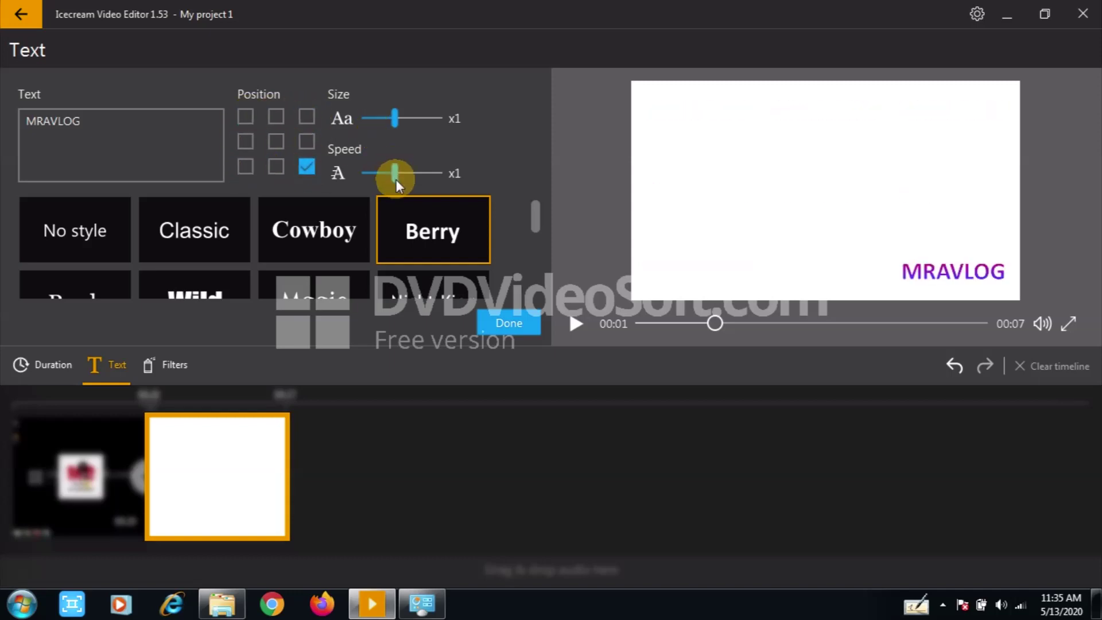
# Format the MRAVLOG text with x1.25 speed, a centered position and the Magic style.
pyautogui.moveTo(396, 179)
pyautogui.mouseDown()
pyautogui.moveTo(433, 175)
pyautogui.moveTo(388, 172)
pyautogui.moveTo(411, 173)
pyautogui.mouseUp()
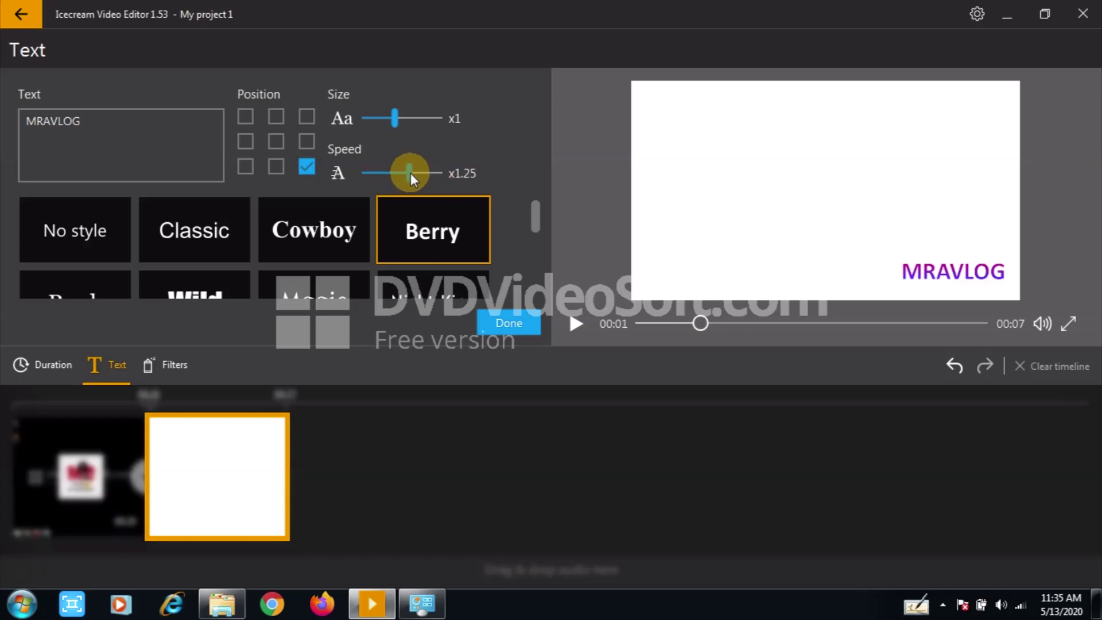
pyautogui.click(268, 143)
pyautogui.click(289, 232)
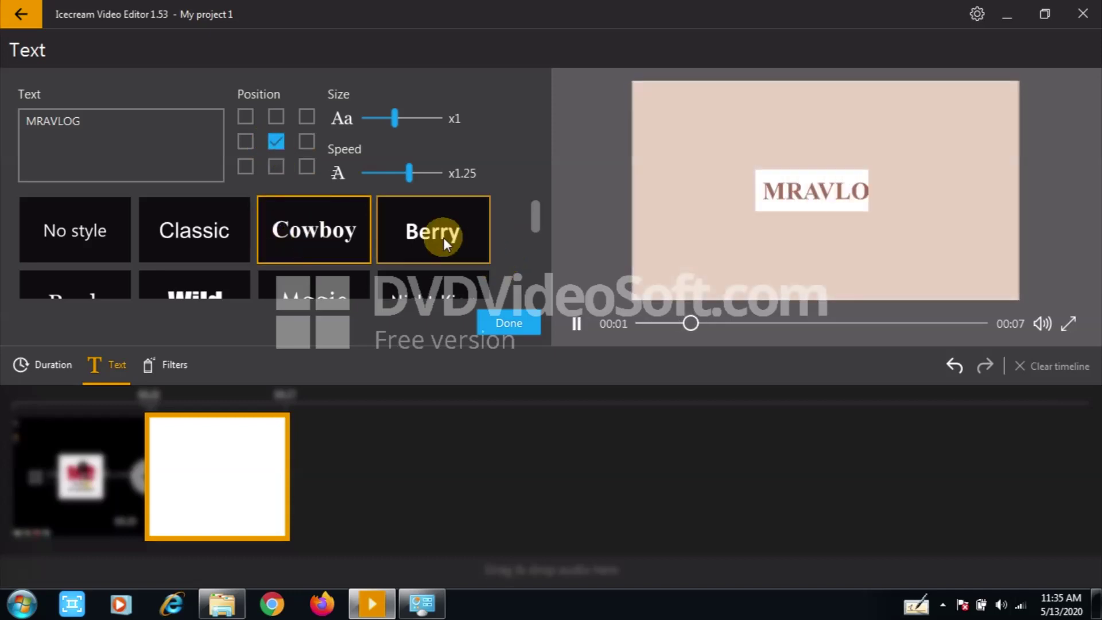
pyautogui.scroll(-1, 520, 264)
pyautogui.click(345, 239)
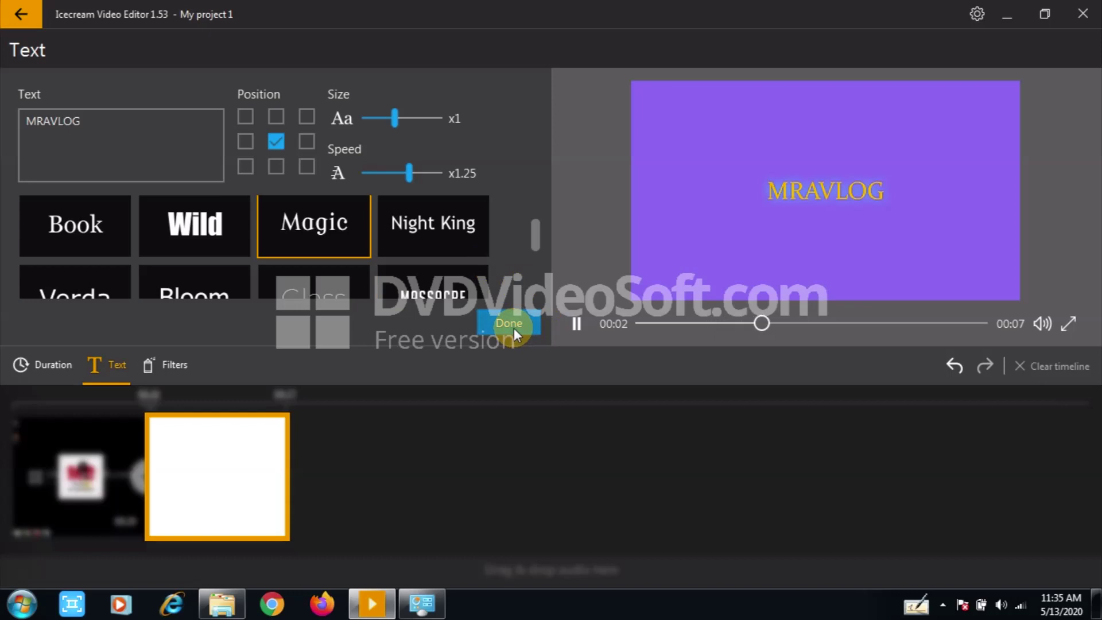
pyautogui.click(514, 329)
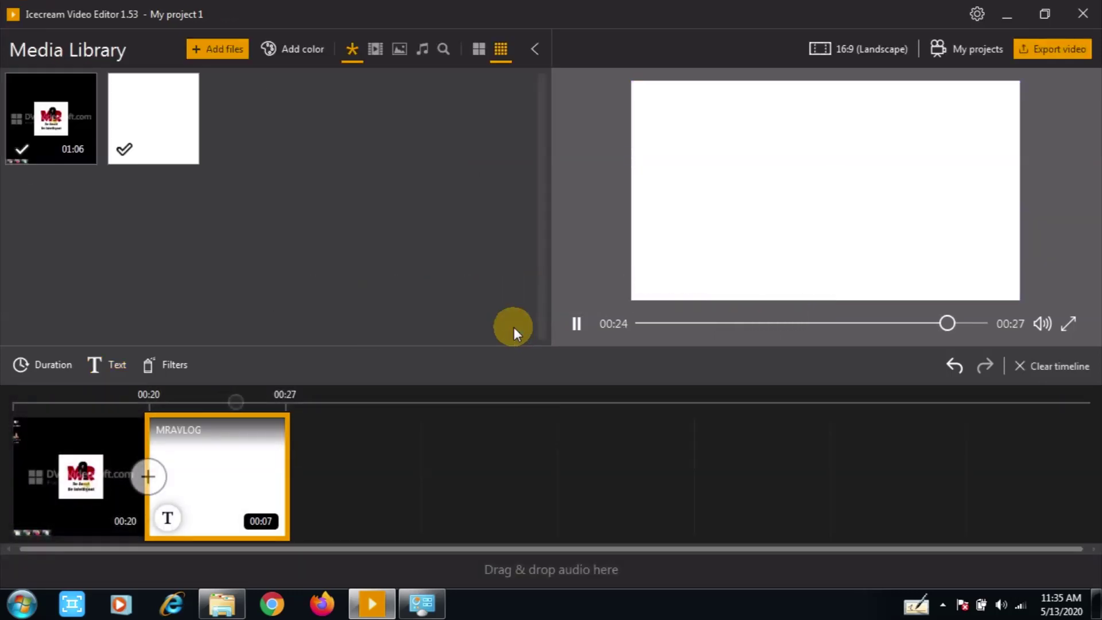
pyautogui.moveTo(140, 123)
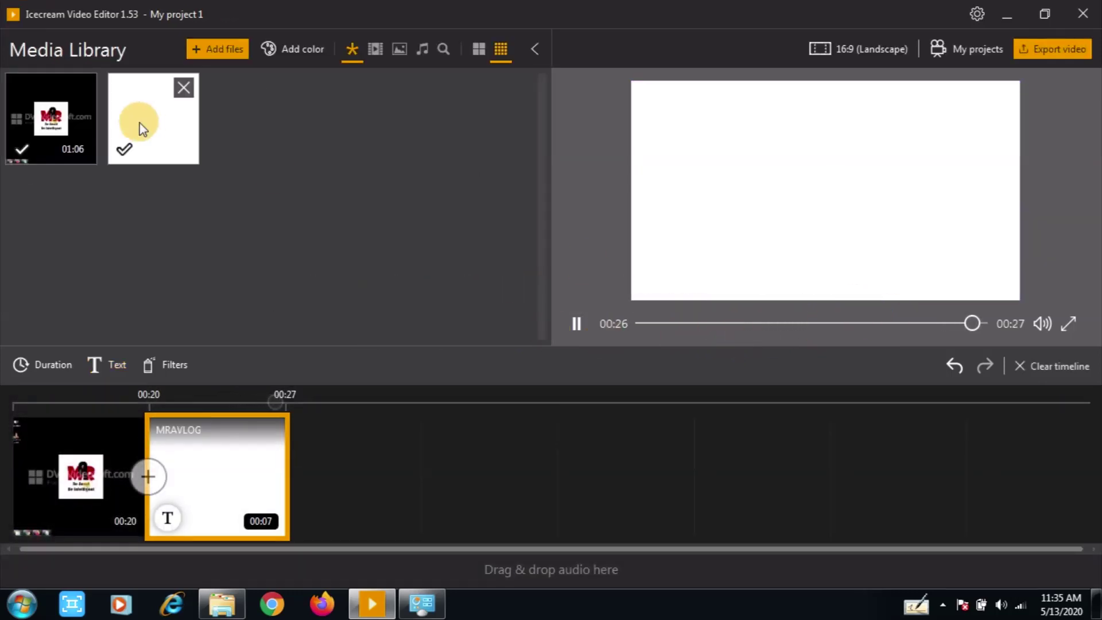
pyautogui.click(164, 146)
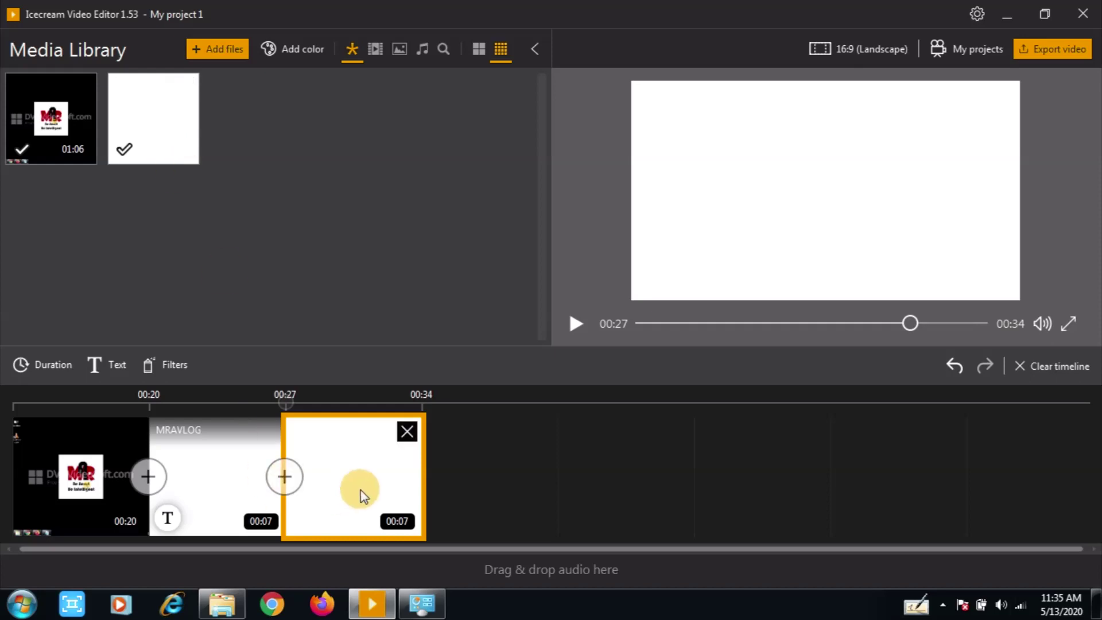
pyautogui.click(407, 432)
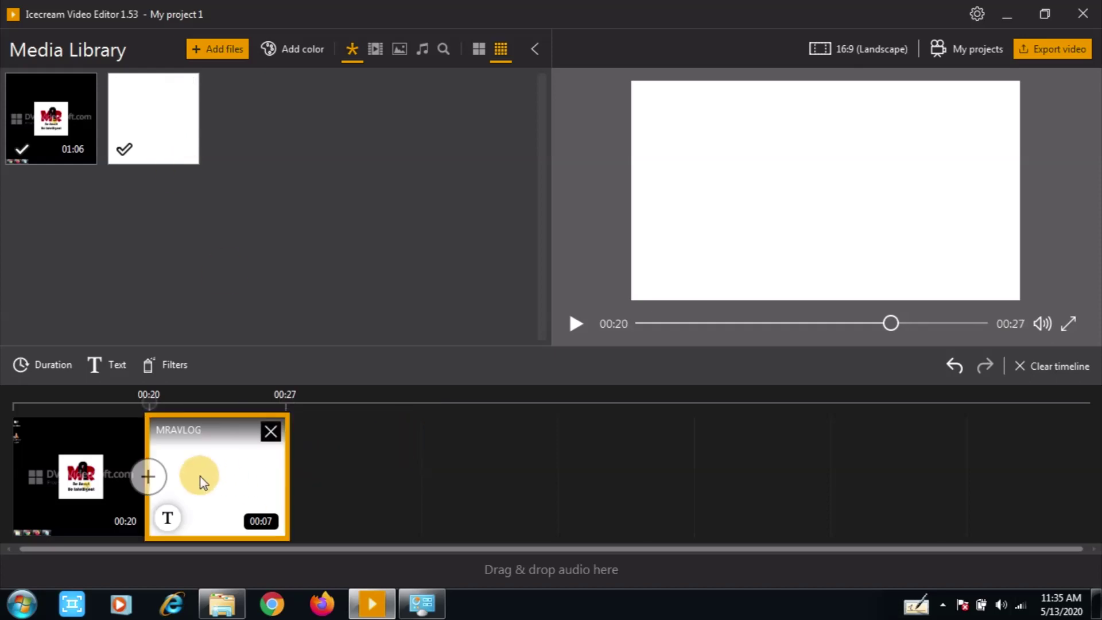
# Preview the project from the start of the video clip and through the MRAVLOG title scene.
pyautogui.click(123, 440)
pyautogui.click(576, 324)
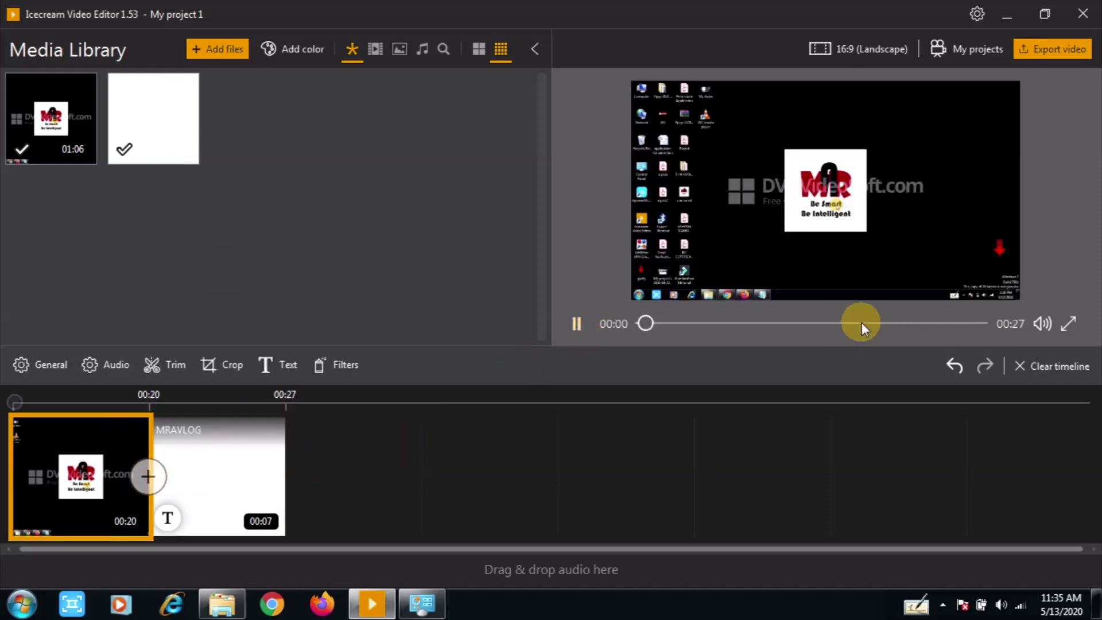
pyautogui.click(910, 324)
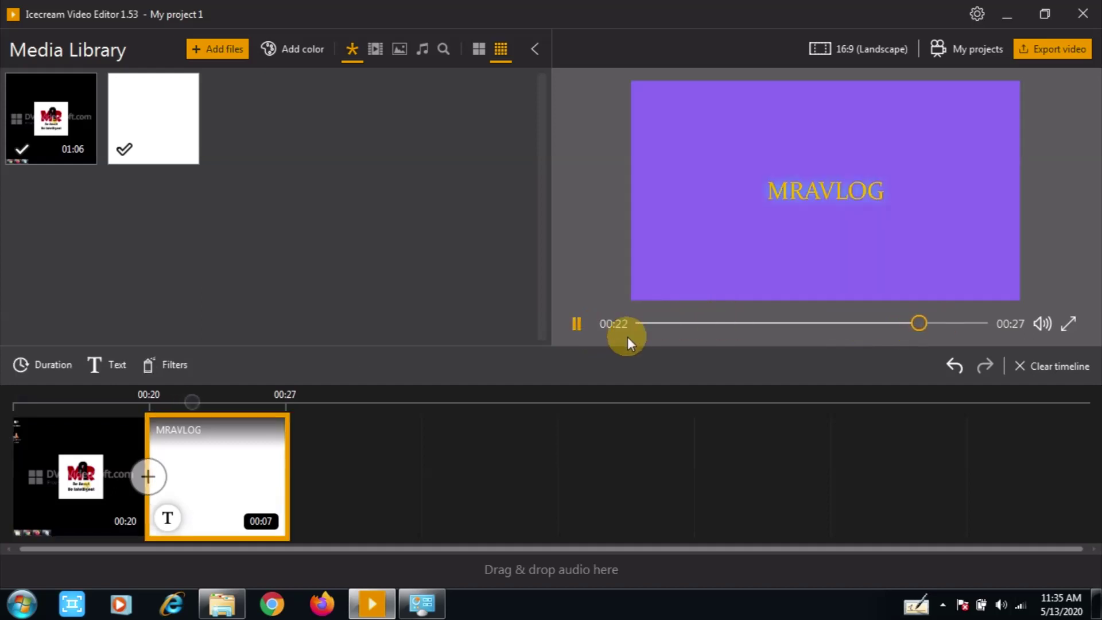
pyautogui.click(855, 324)
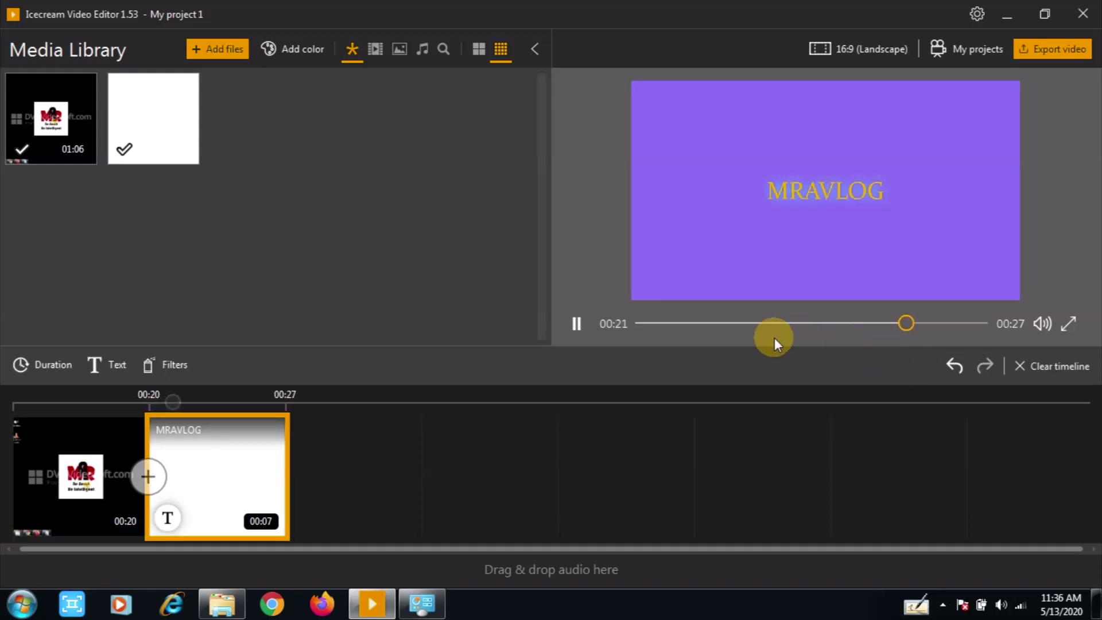
pyautogui.click(576, 324)
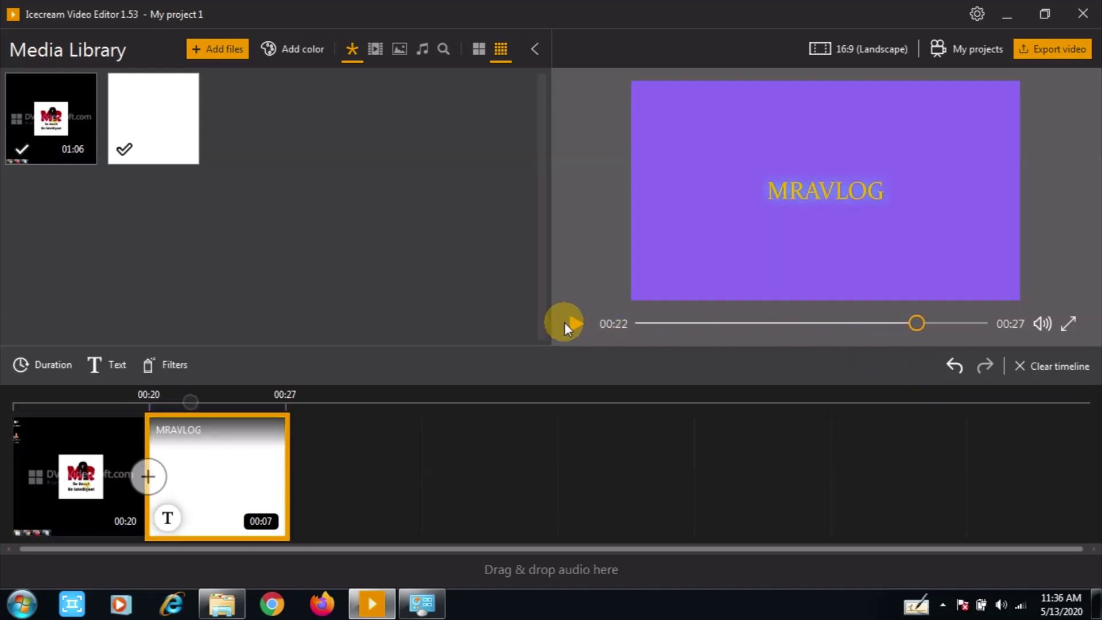
# Try the Cross Zoom transition between the video clip and the title scene and preview it.
pyautogui.click(148, 477)
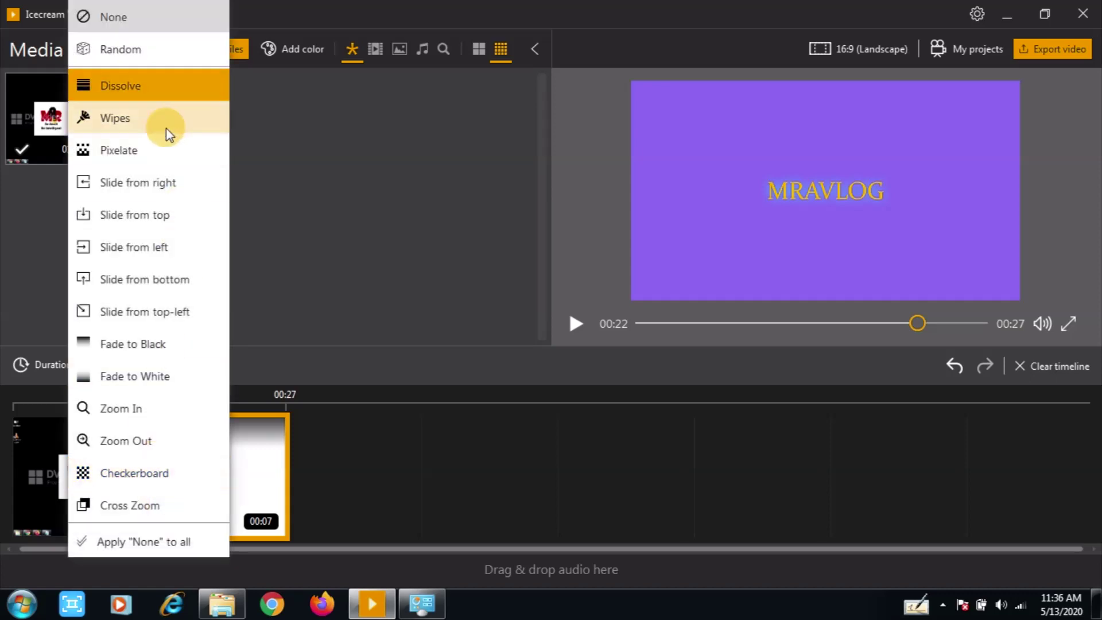
pyautogui.click(161, 501)
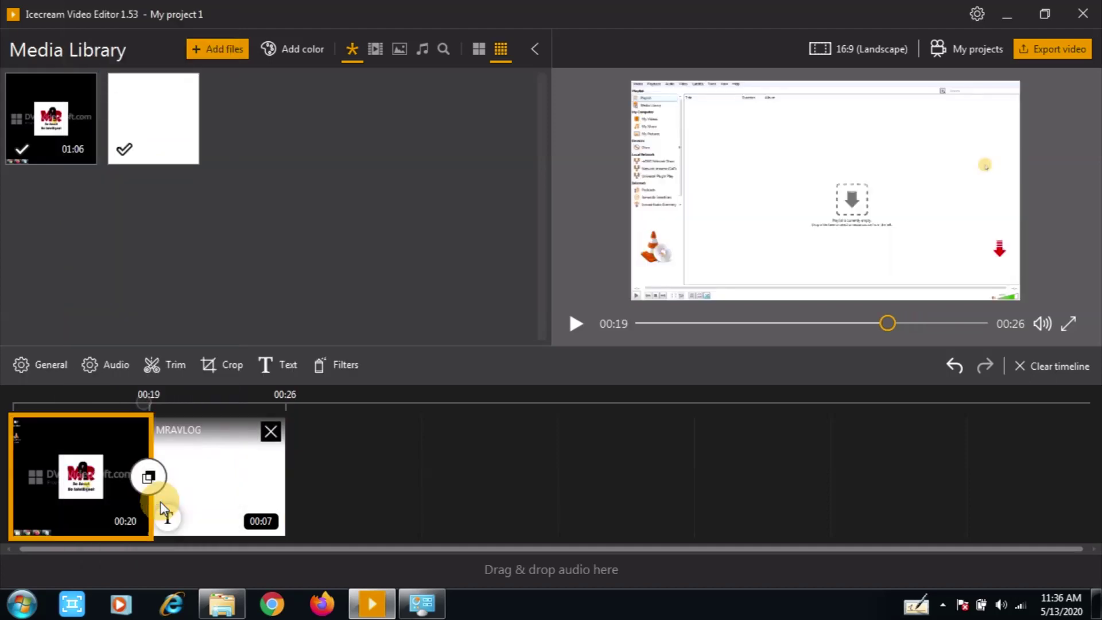
pyautogui.click(576, 327)
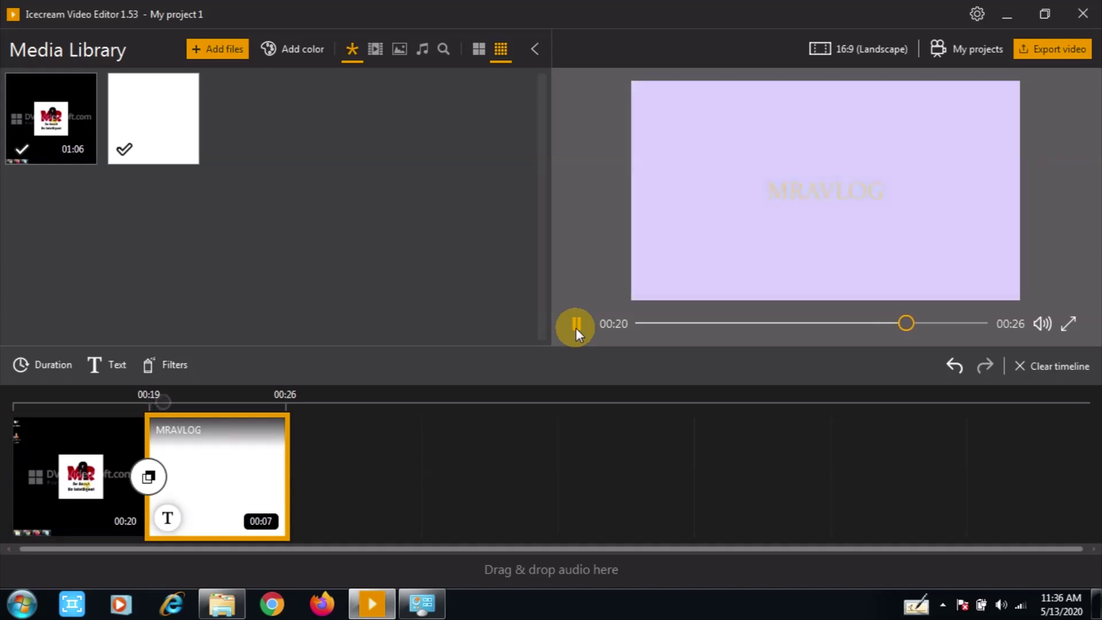
pyautogui.click(290, 467)
# Apply the Zoom Out transition between the video clip and the title scene and preview it.
pyautogui.click(153, 479)
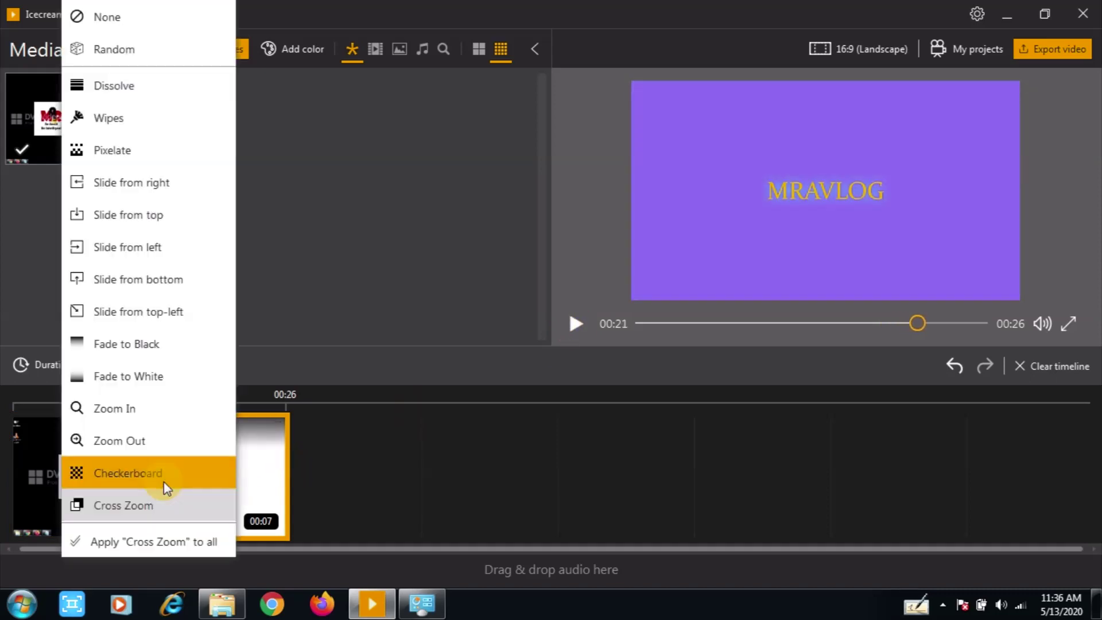
pyautogui.click(148, 444)
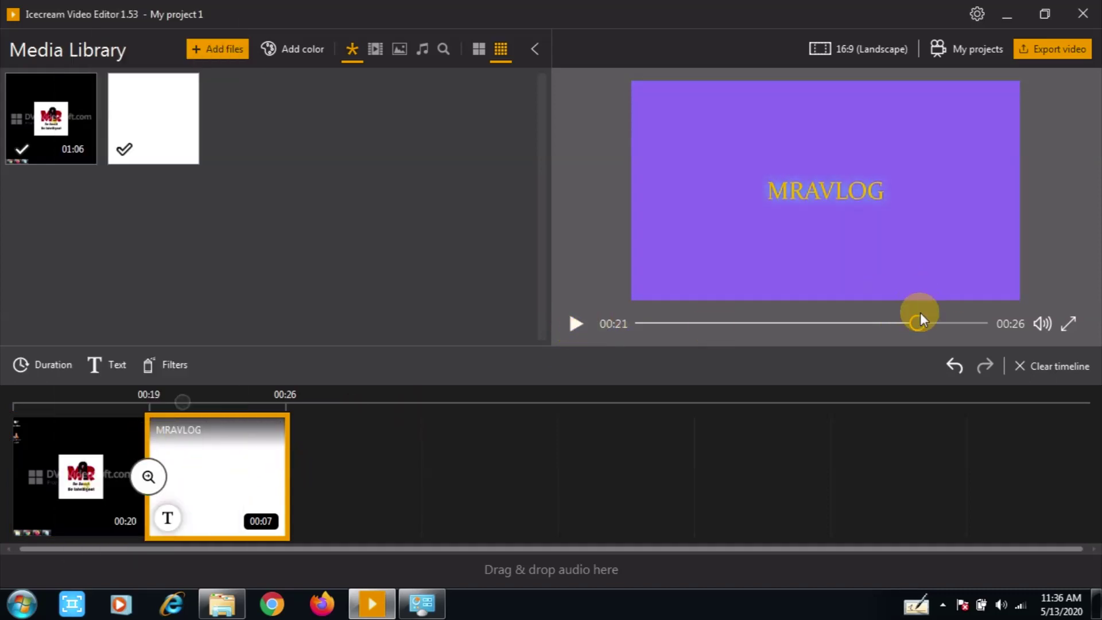
pyautogui.moveTo(917, 321); pyautogui.dragTo(905, 326)
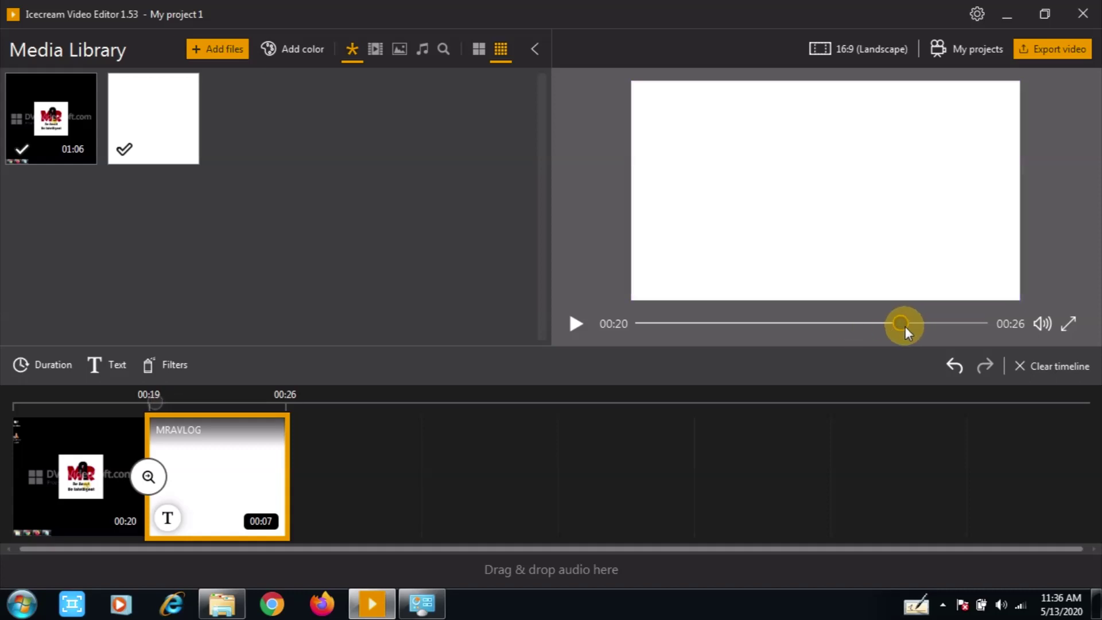
pyautogui.click(574, 325)
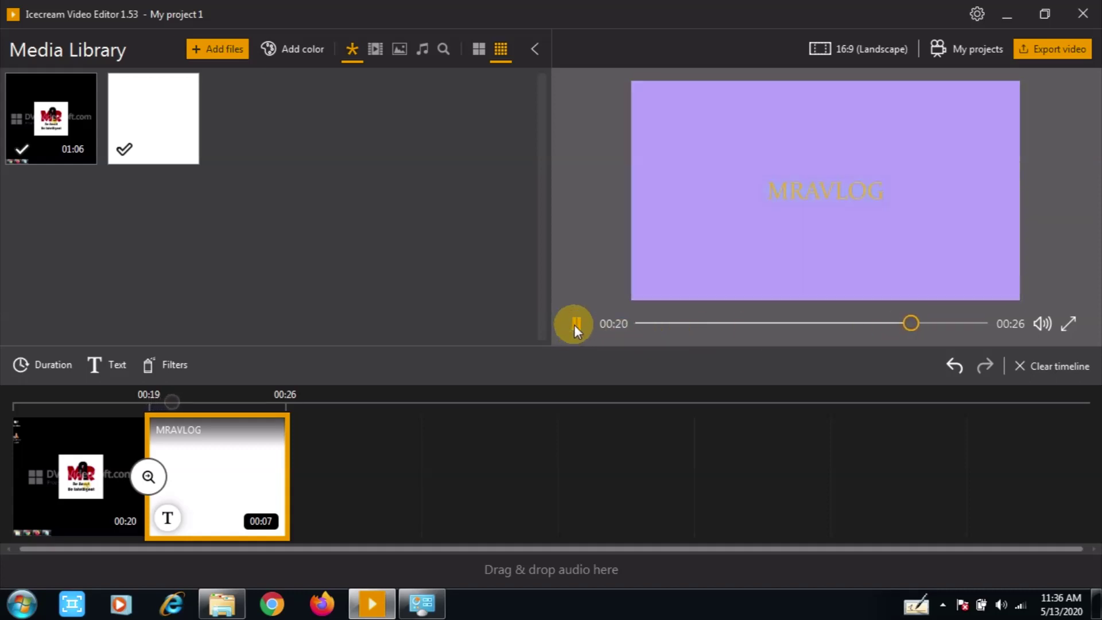
pyautogui.moveTo(910, 328); pyautogui.dragTo(889, 328)
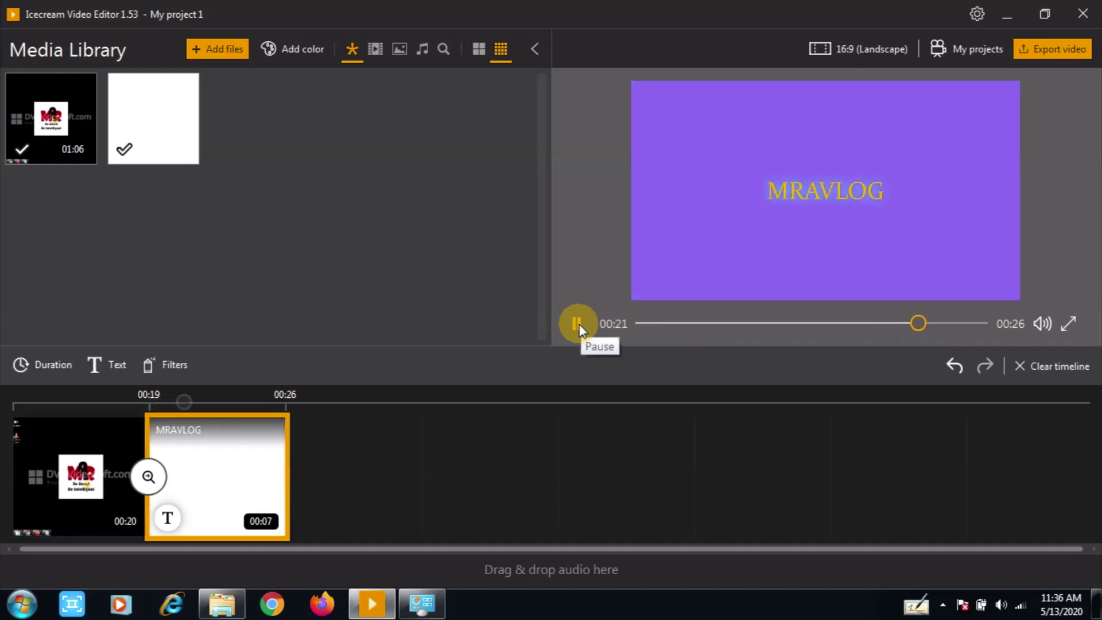
pyautogui.click(576, 323)
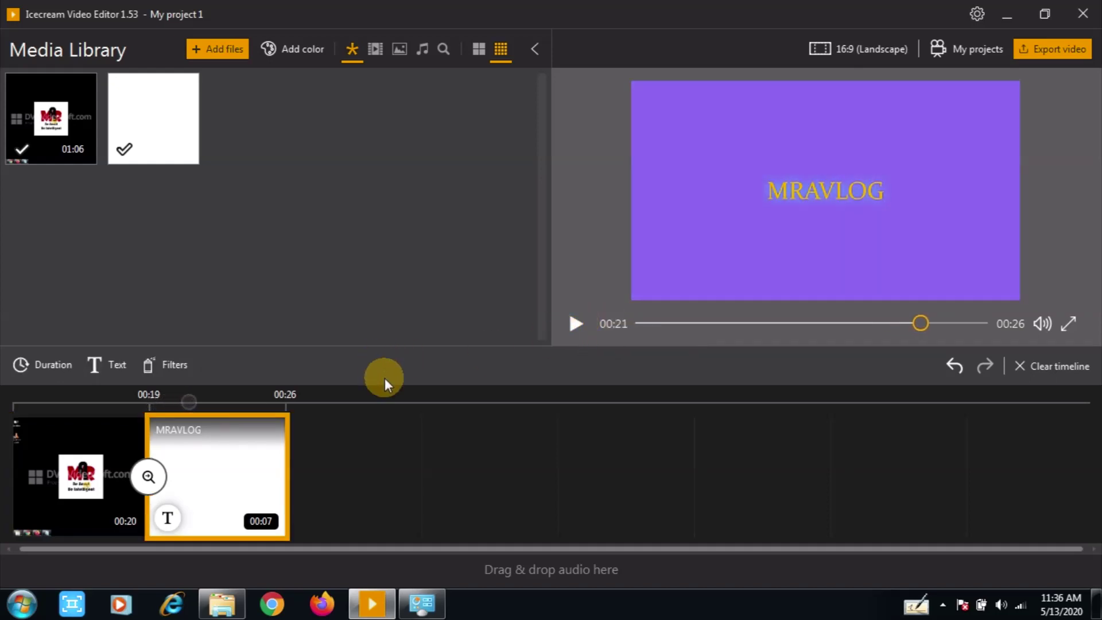
# Set the duration of the MRAVLOG title scene to 13 seconds.
pyautogui.moveTo(251, 476)
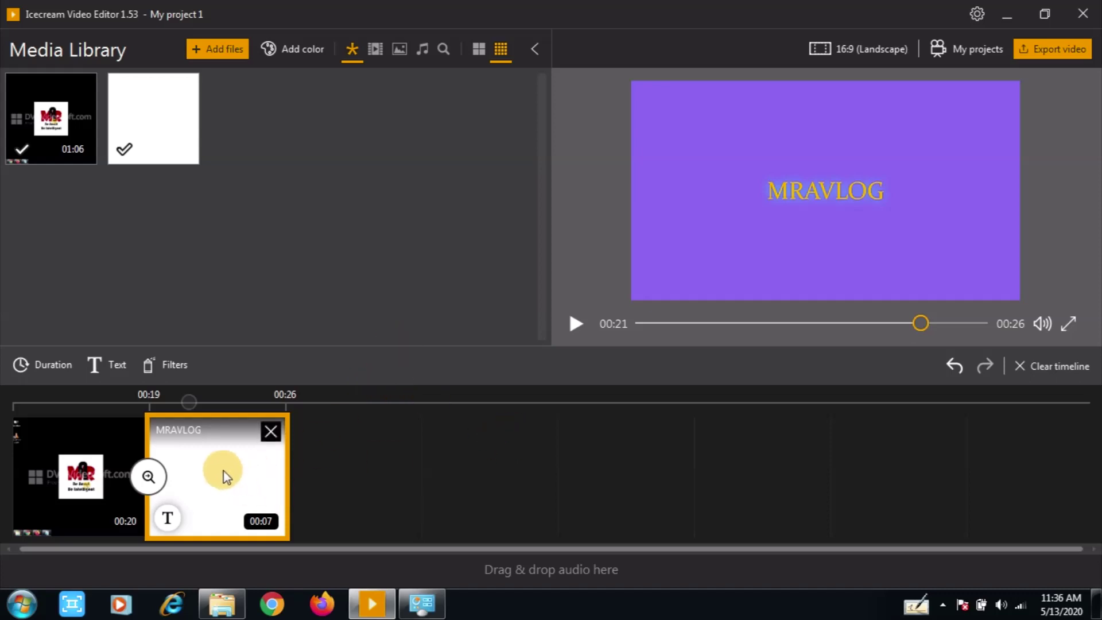
pyautogui.click(210, 481)
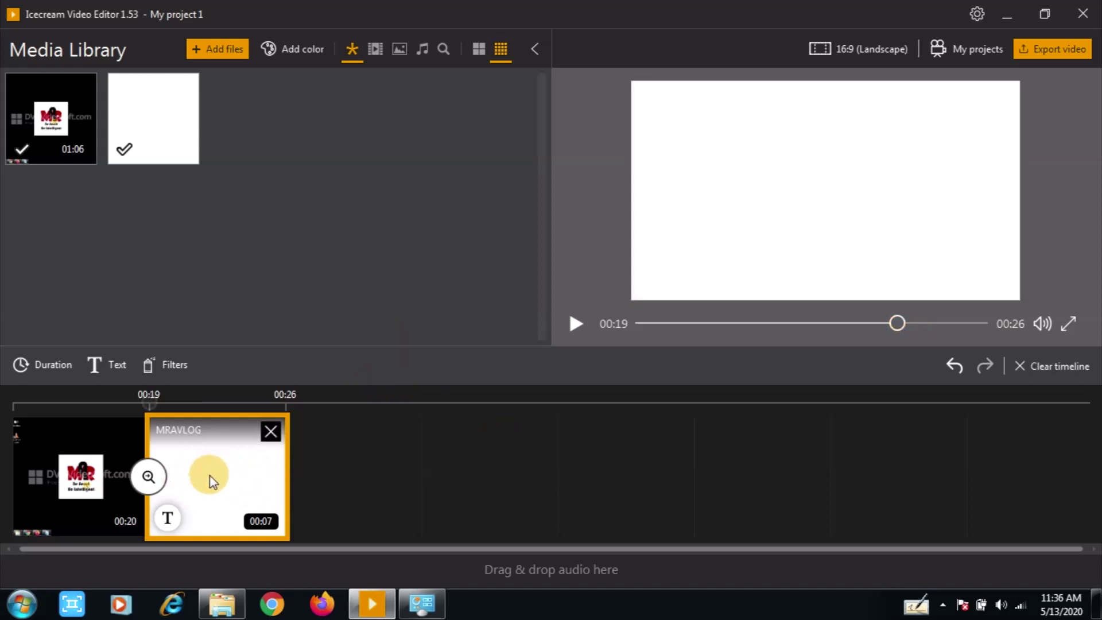
pyautogui.click(72, 368)
pyautogui.click(236, 486)
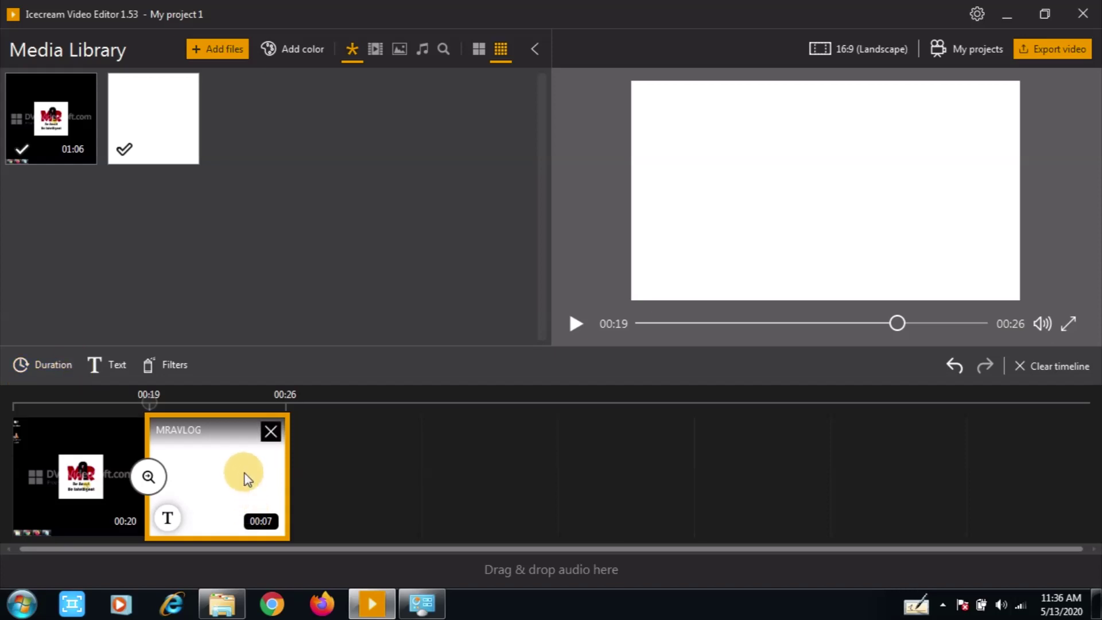
pyautogui.click(63, 368)
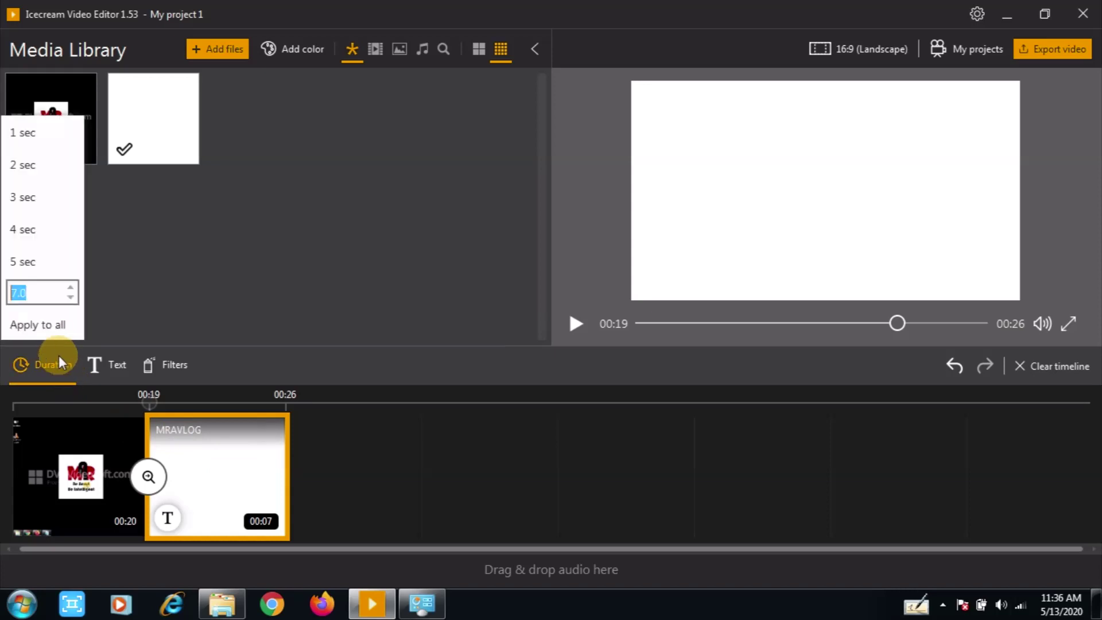
pyautogui.click(71, 289)
pyautogui.click(70, 288)
pyautogui.click(70, 288)
pyautogui.click(216, 282)
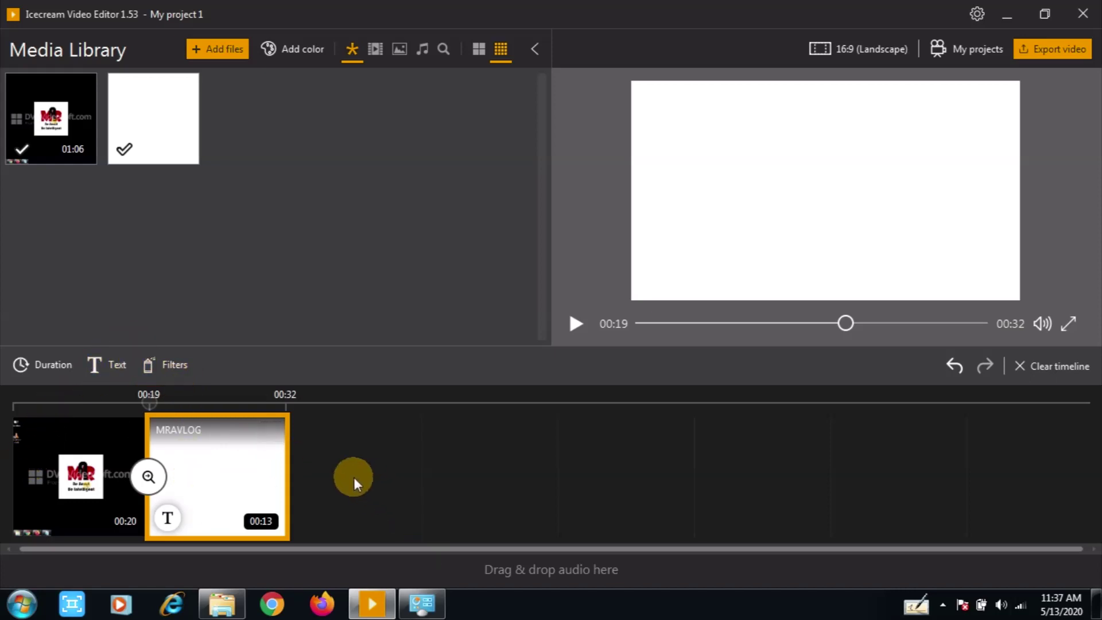
# Set the video clip's size mode to Crop, with the crop frame covering the full picture at the project aspect ratio.
pyautogui.click(112, 483)
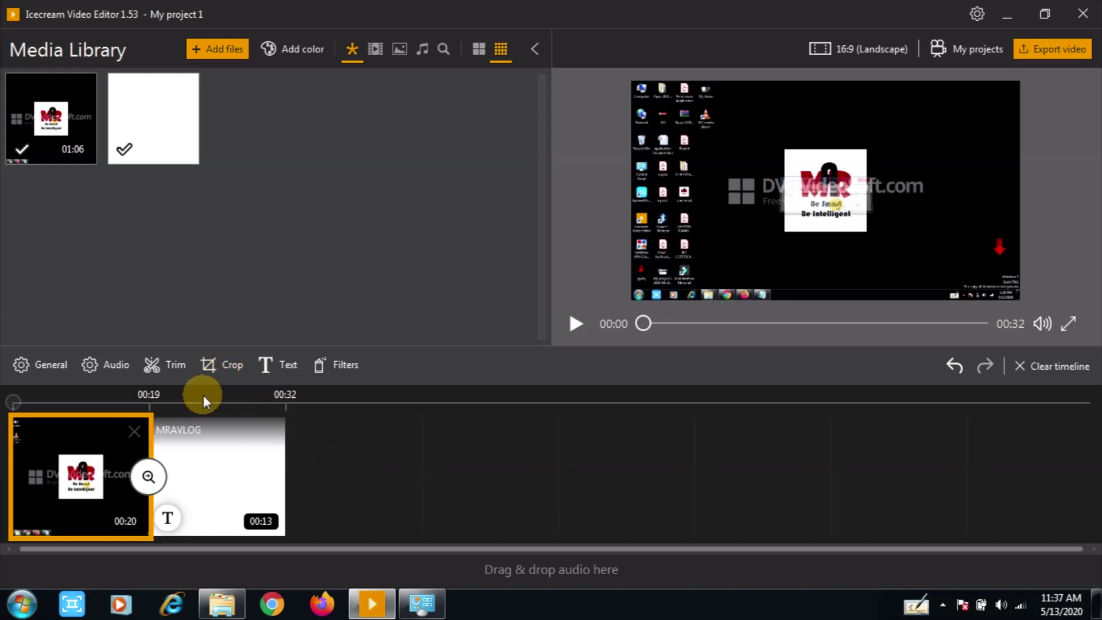
pyautogui.doubleClick(81, 451)
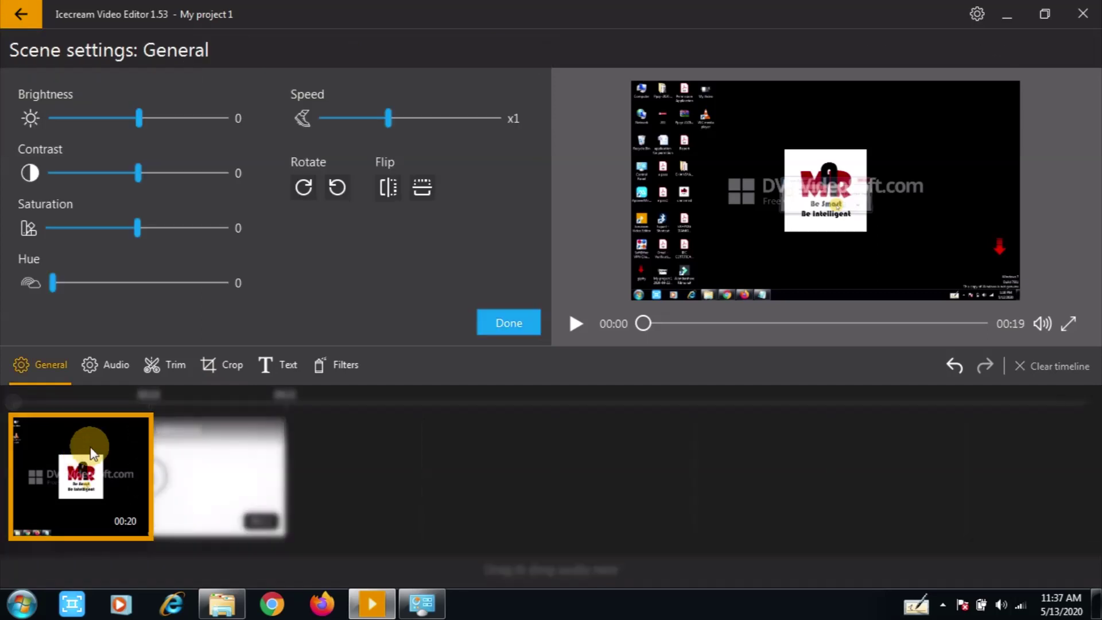
pyautogui.click(233, 367)
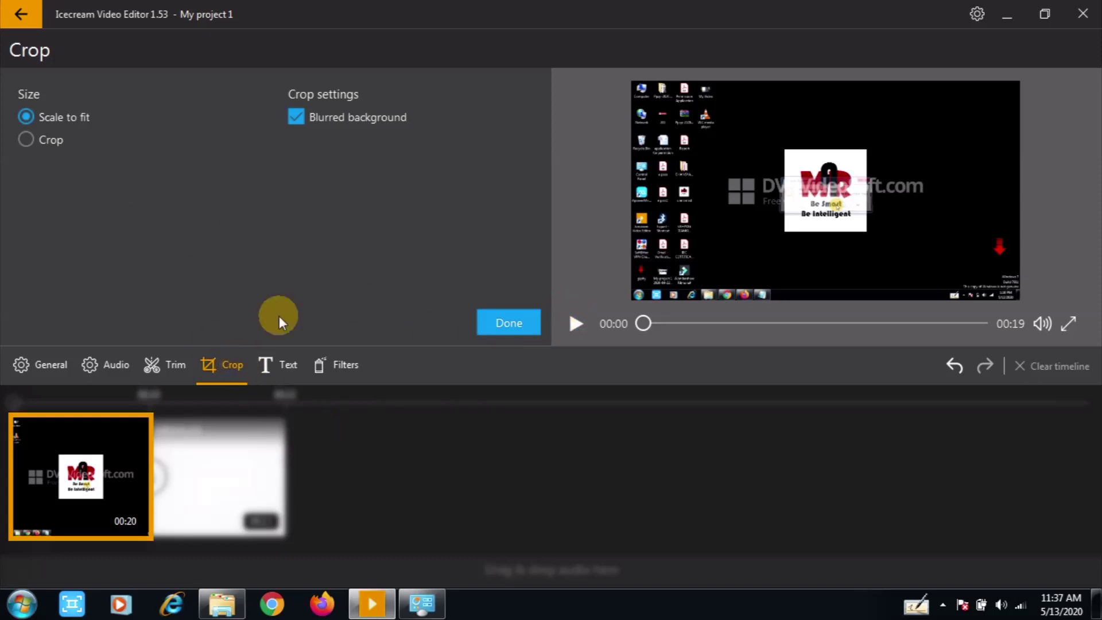
pyautogui.click(29, 139)
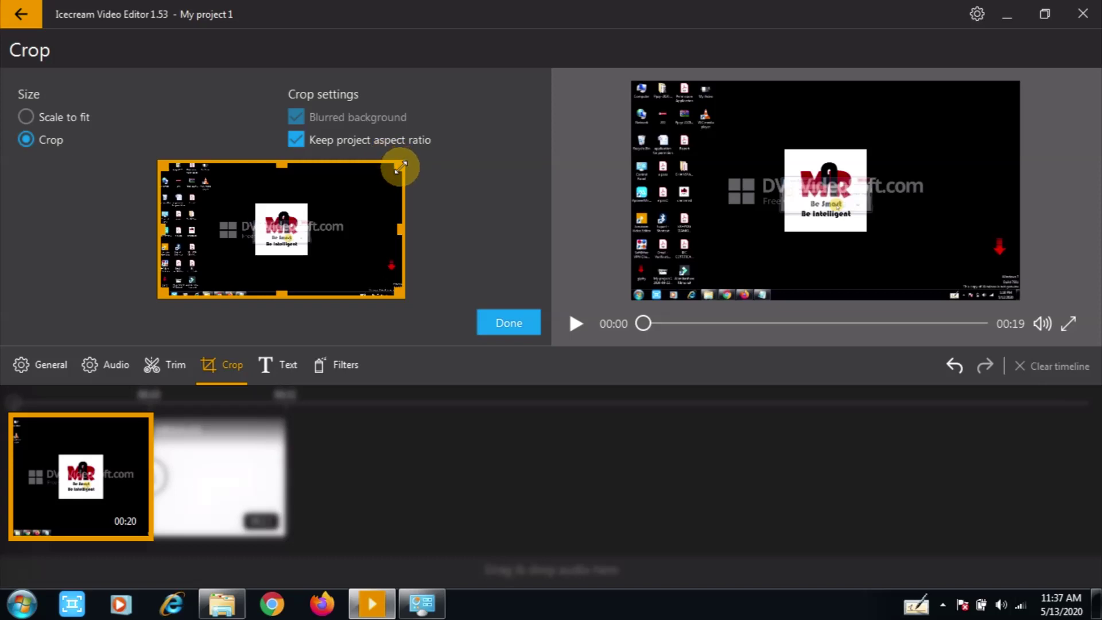
pyautogui.moveTo(401, 167)
pyautogui.mouseDown()
pyautogui.moveTo(346, 189)
pyautogui.moveTo(404, 162)
pyautogui.mouseUp()
pyautogui.click(512, 322)
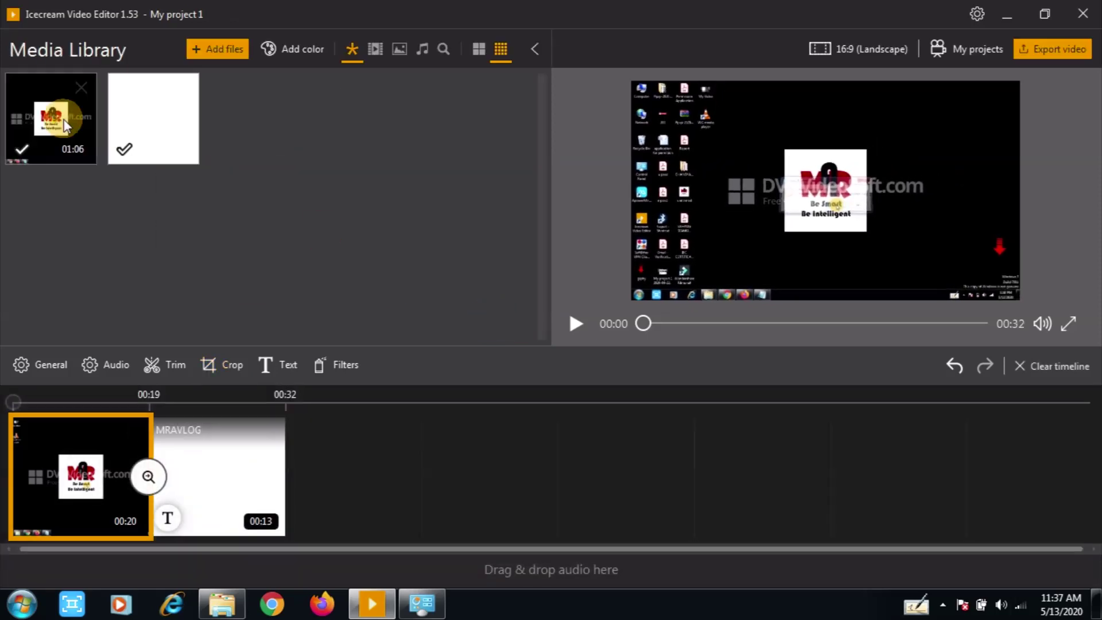
# Add the text "Hello" to the video clip in the Magic style, centered in the frame.
pyautogui.click(100, 449)
pyautogui.click(280, 365)
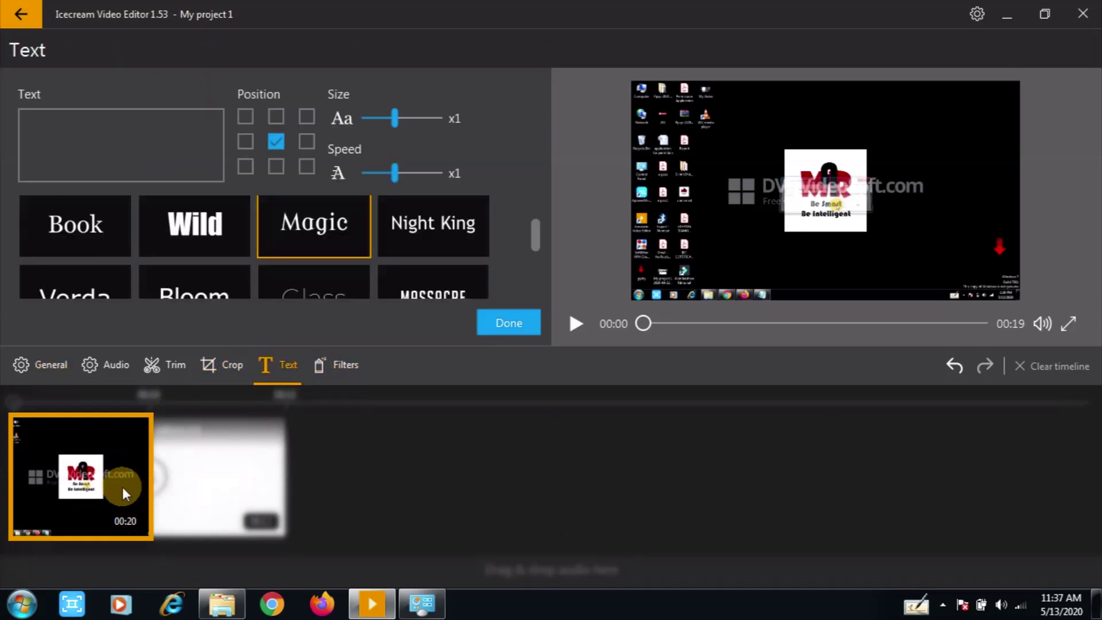
pyautogui.click(134, 125)
pyautogui.write('Mra')
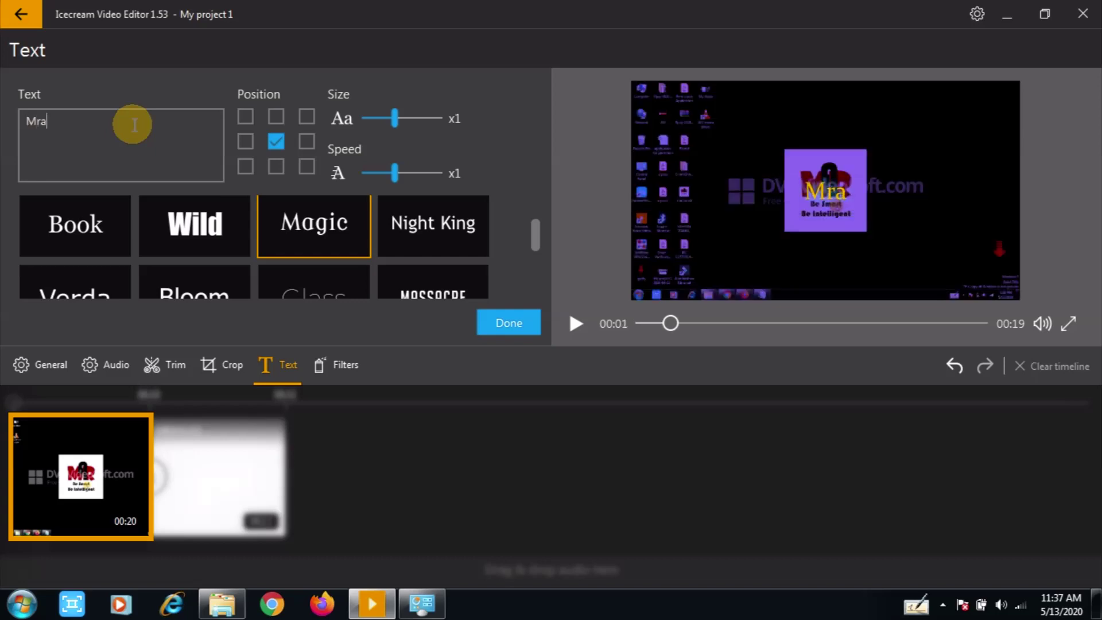
pyautogui.press('BackSpace')
pyautogui.press('BackSpace')
pyautogui.press('BackSpace')
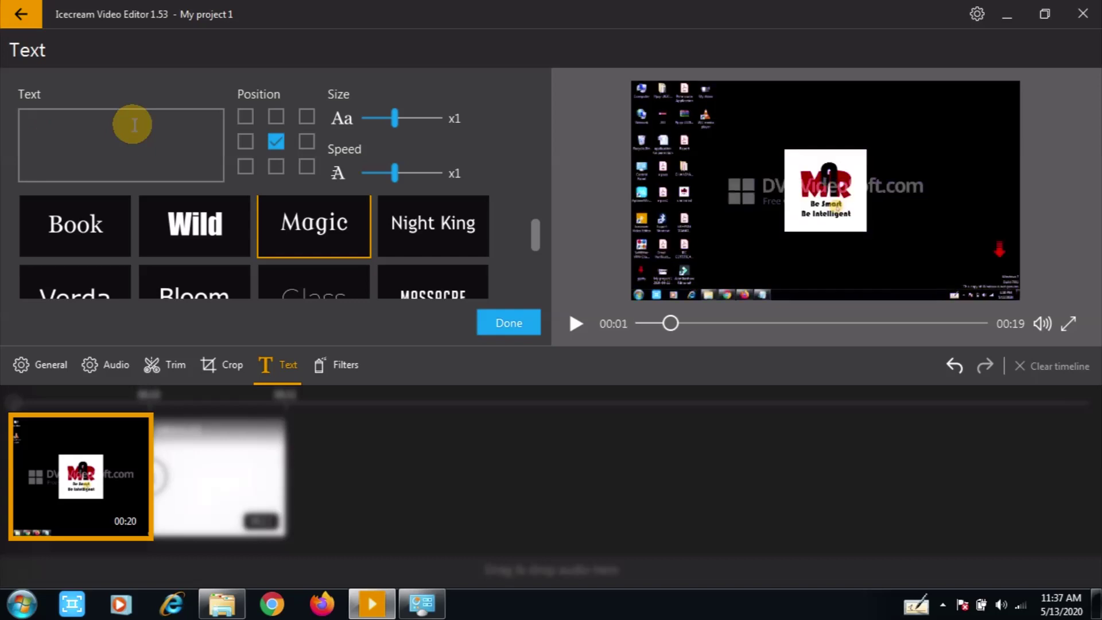
pyautogui.write('Hello')
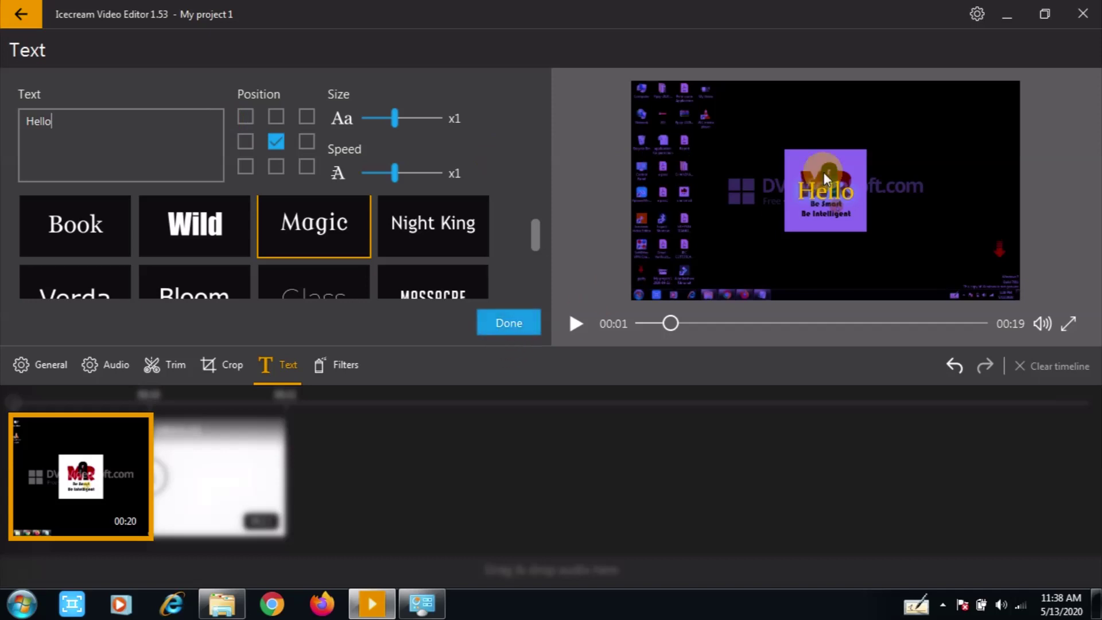
pyautogui.click(826, 190)
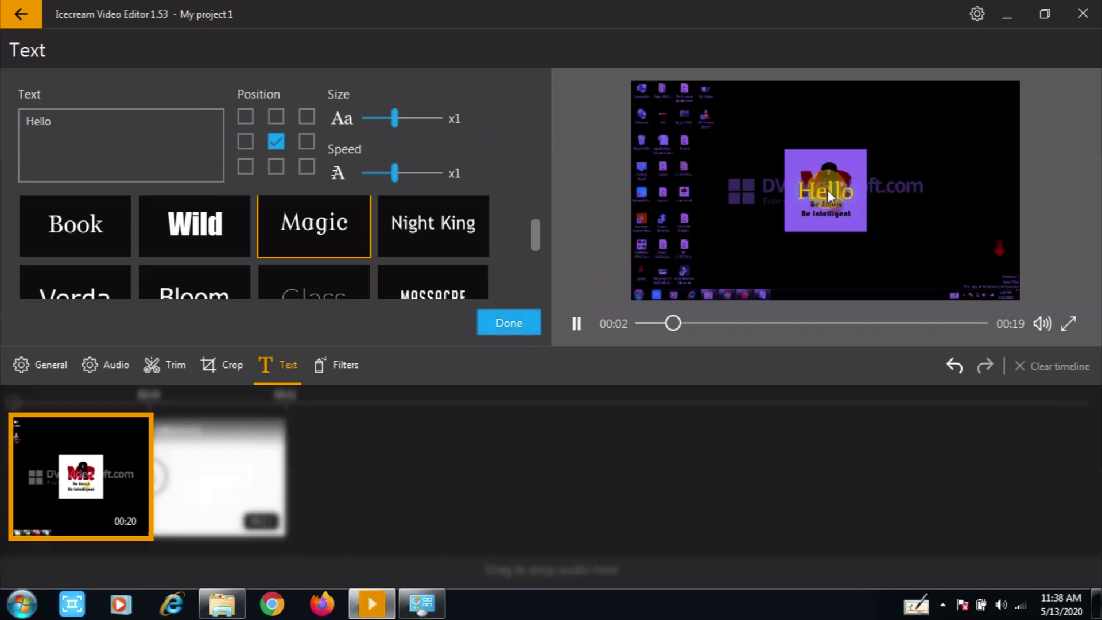
pyautogui.click(523, 322)
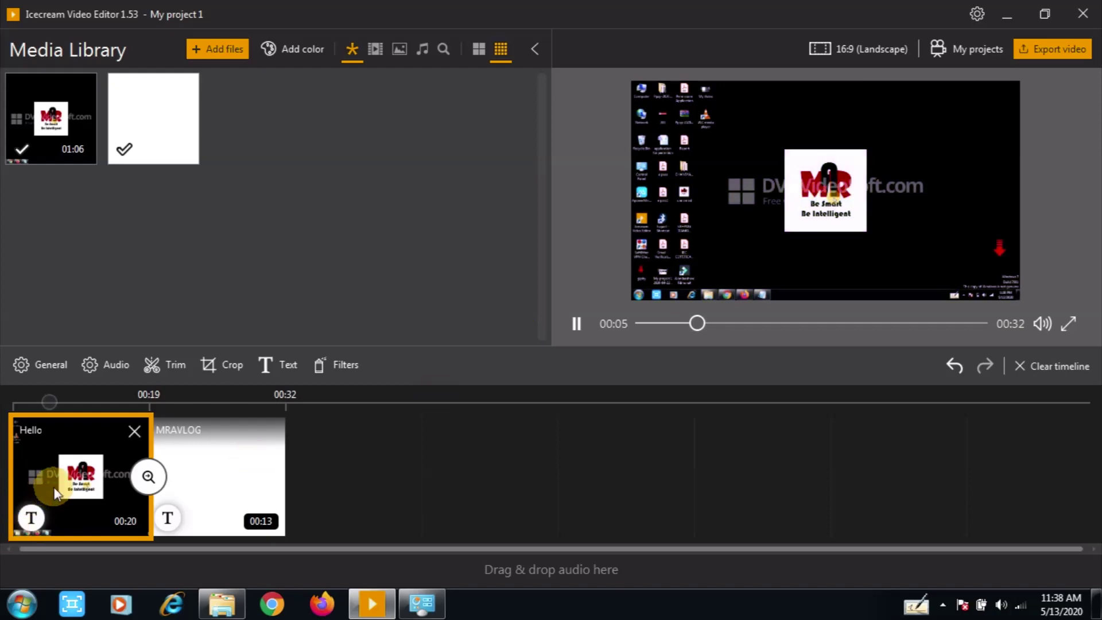
# Set the speed of the video clip's Hello text to x0.5 in the Magic style and preview it.
pyautogui.click(35, 468)
pyautogui.click(577, 325)
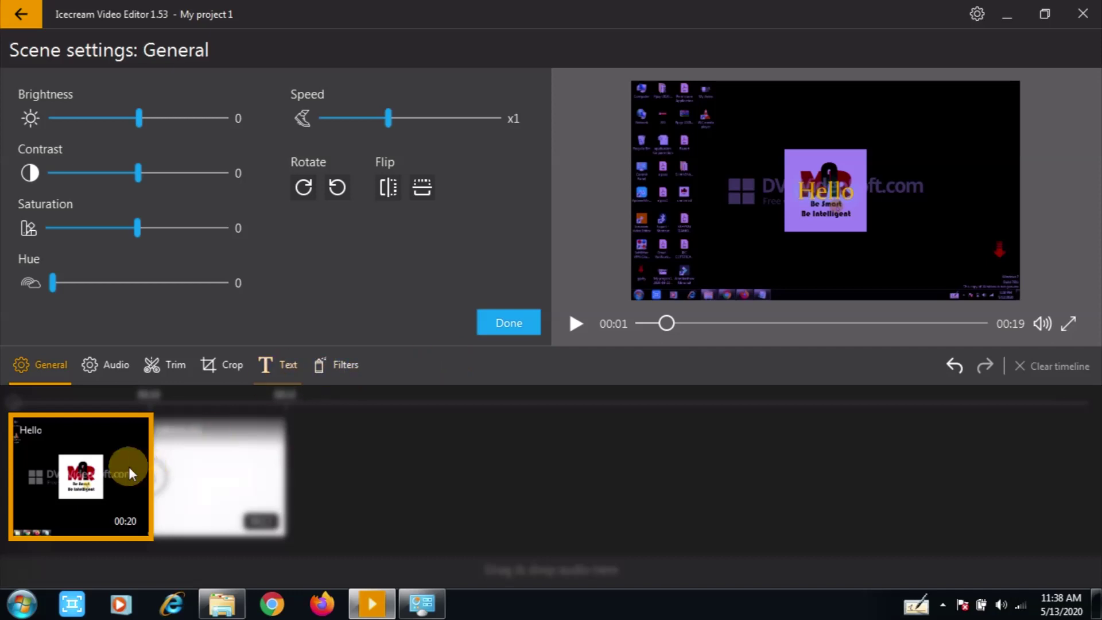
pyautogui.click(273, 363)
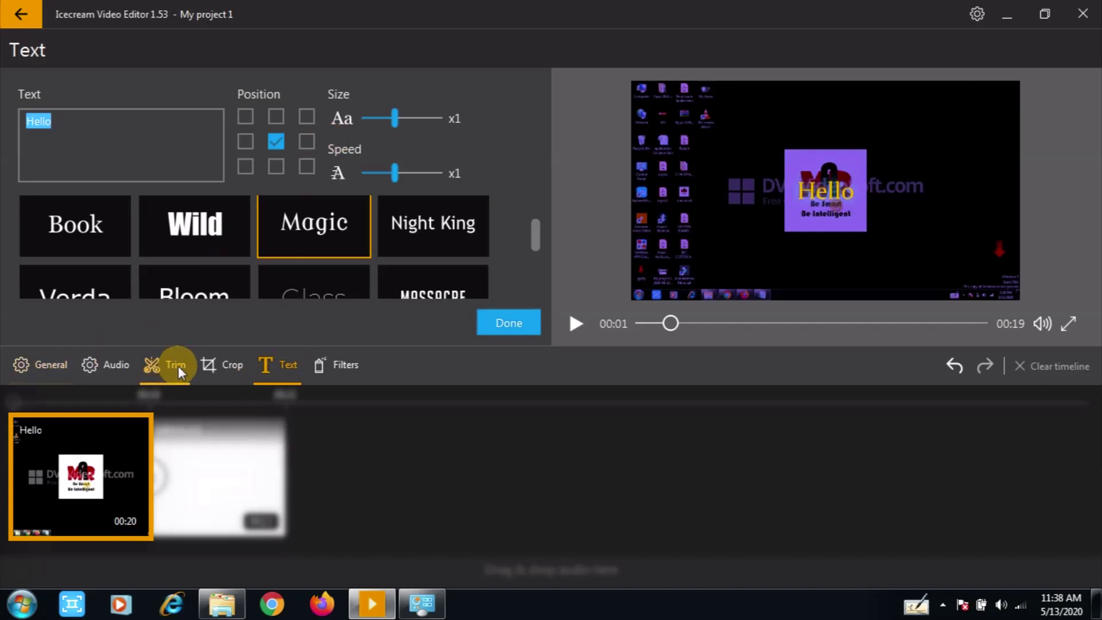
pyautogui.click(189, 224)
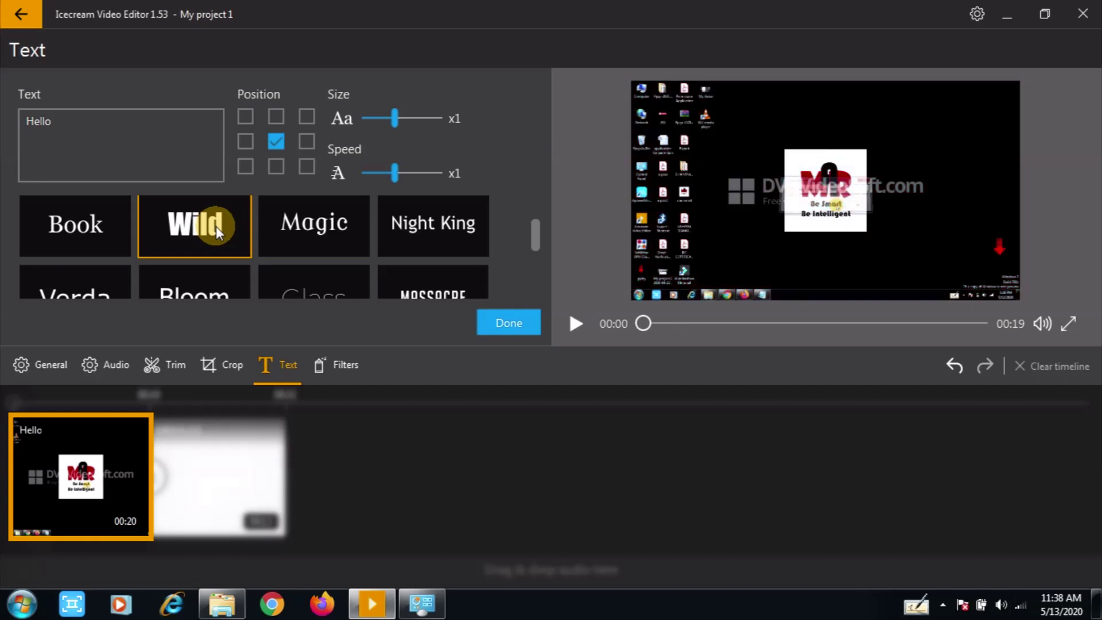
pyautogui.click(332, 244)
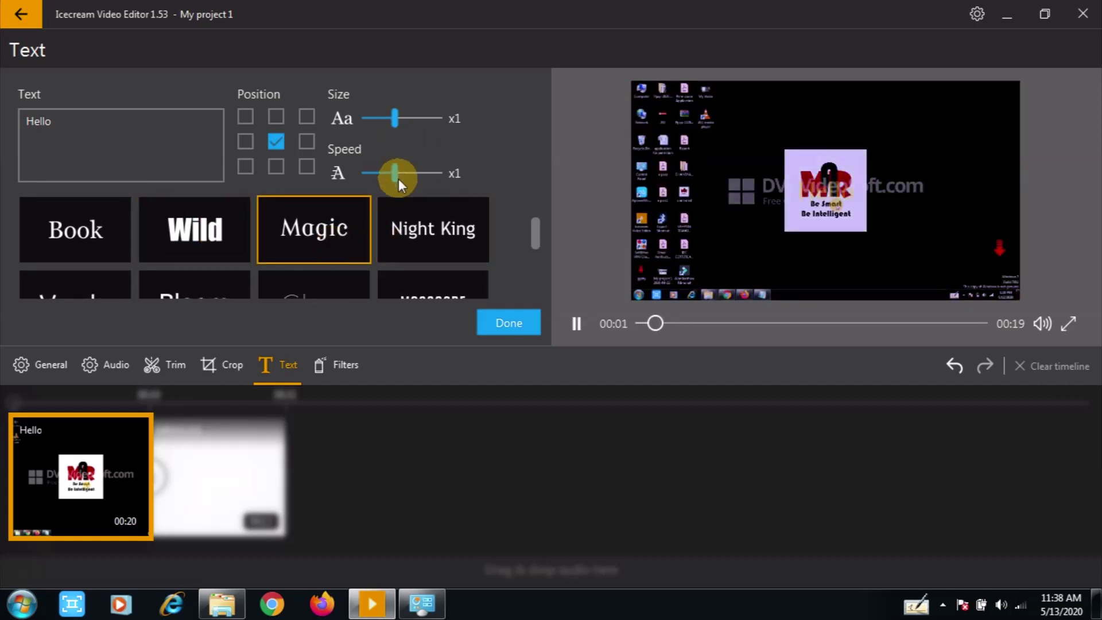
pyautogui.moveTo(397, 176); pyautogui.dragTo(359, 171)
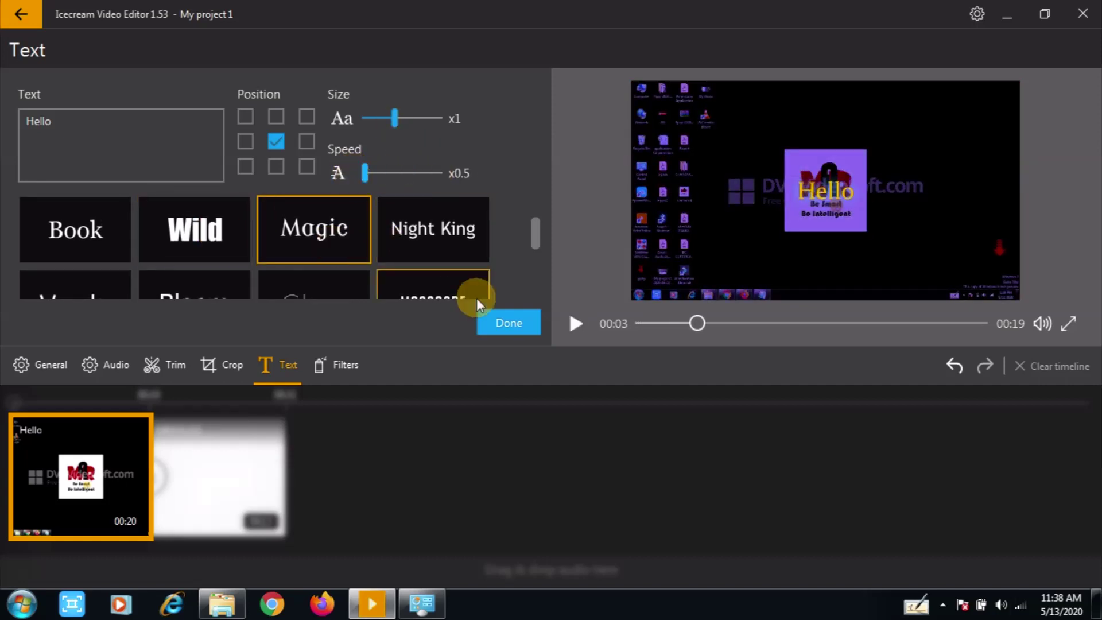
pyautogui.click(503, 323)
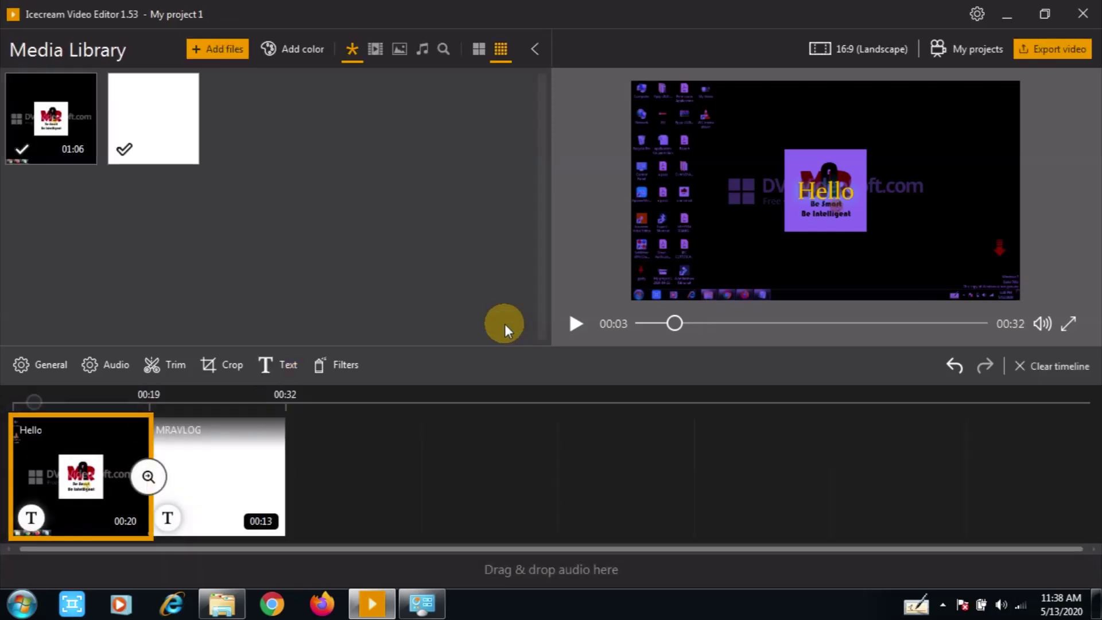
pyautogui.click(575, 323)
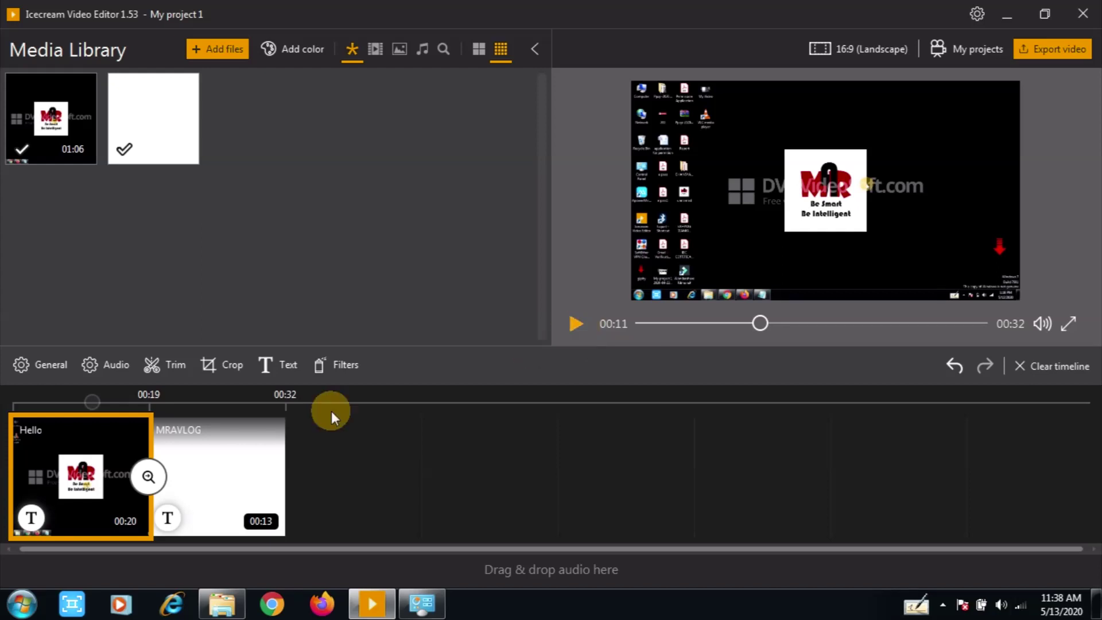
# Set the original audio volume of the video clip to 0%.
pyautogui.click(233, 497)
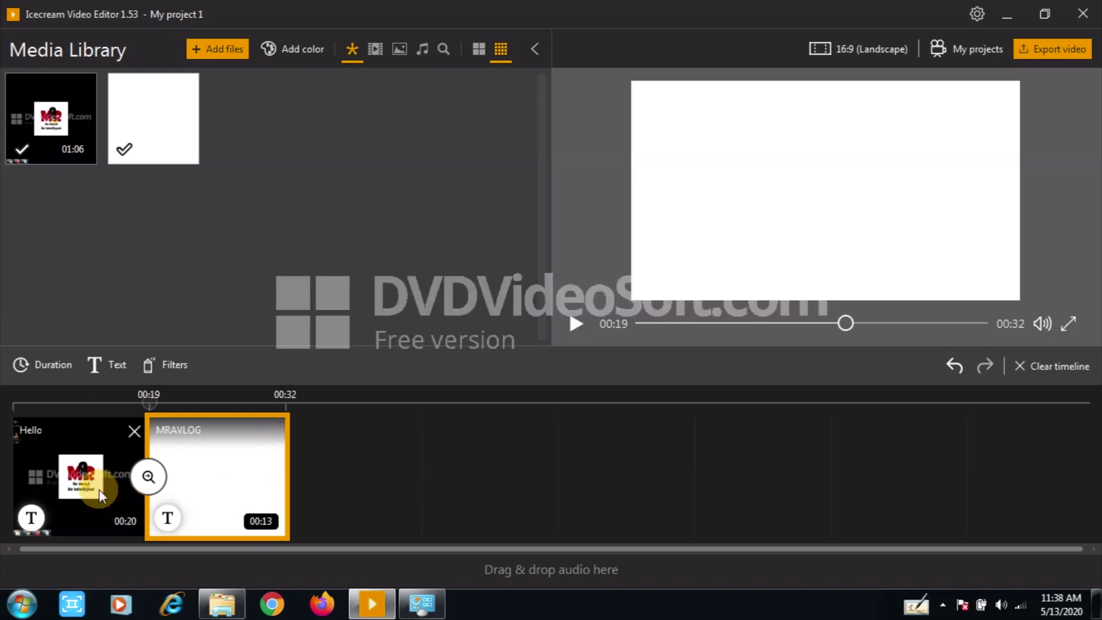
pyautogui.click(103, 487)
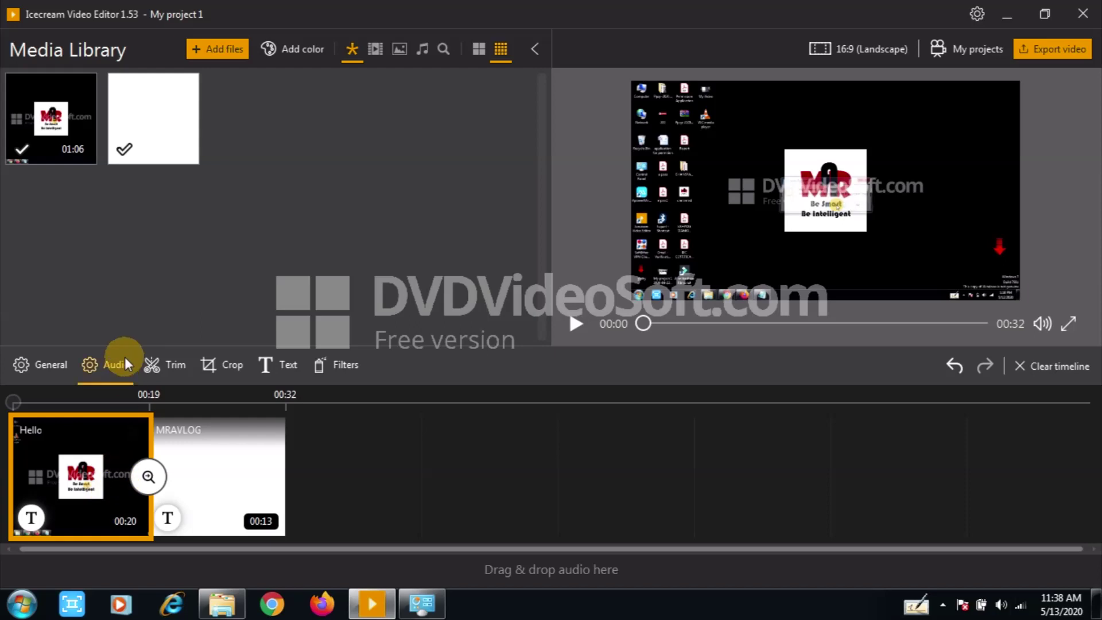
pyautogui.click(93, 416)
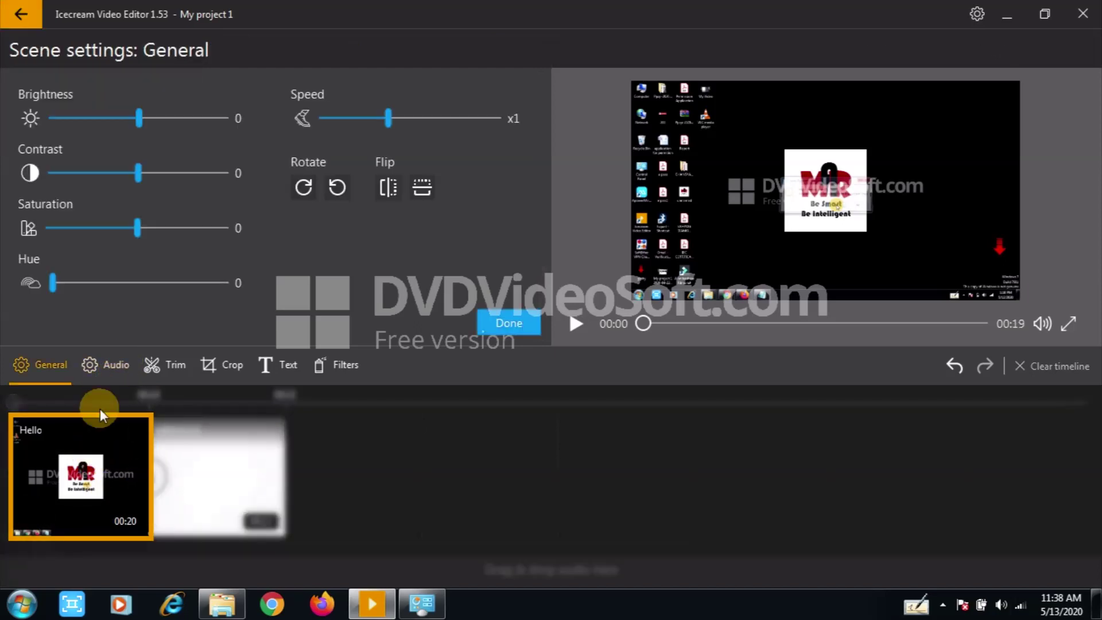
pyautogui.click(118, 361)
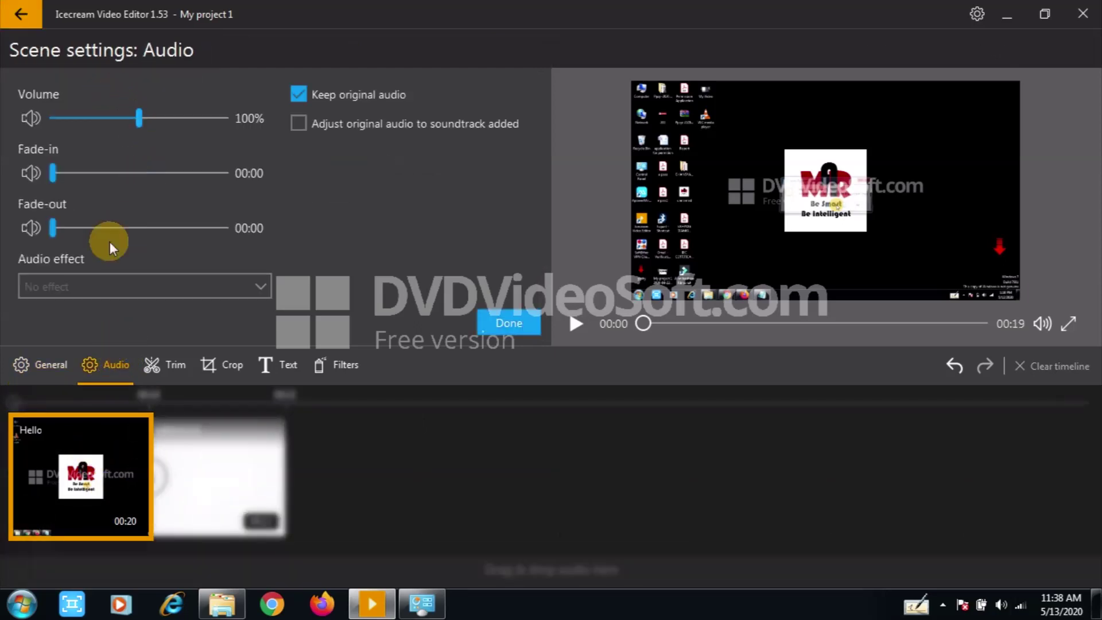
pyautogui.moveTo(139, 119); pyautogui.dragTo(39, 115)
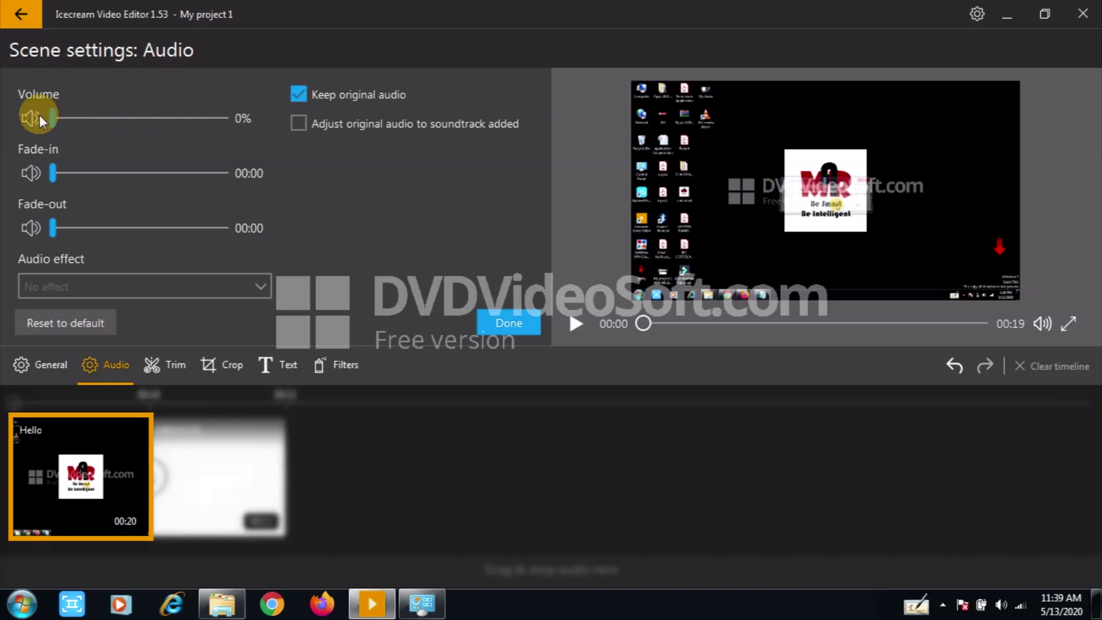
pyautogui.click(502, 323)
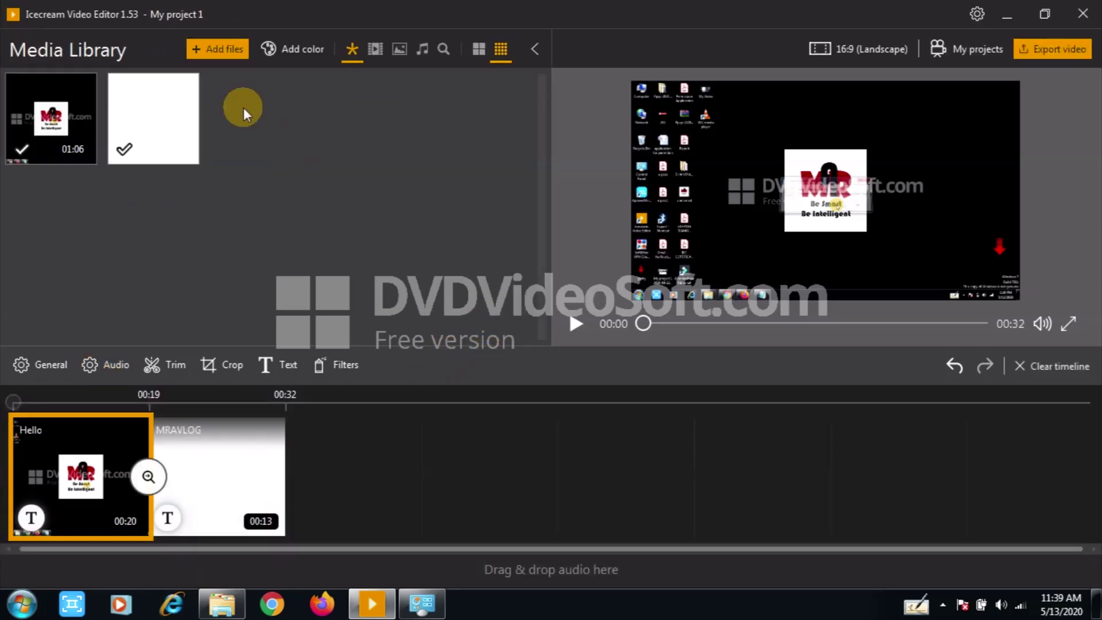
# Import the MP3 audio file from the vlc folder and place it on the timeline's audio track.
pyautogui.click(232, 51)
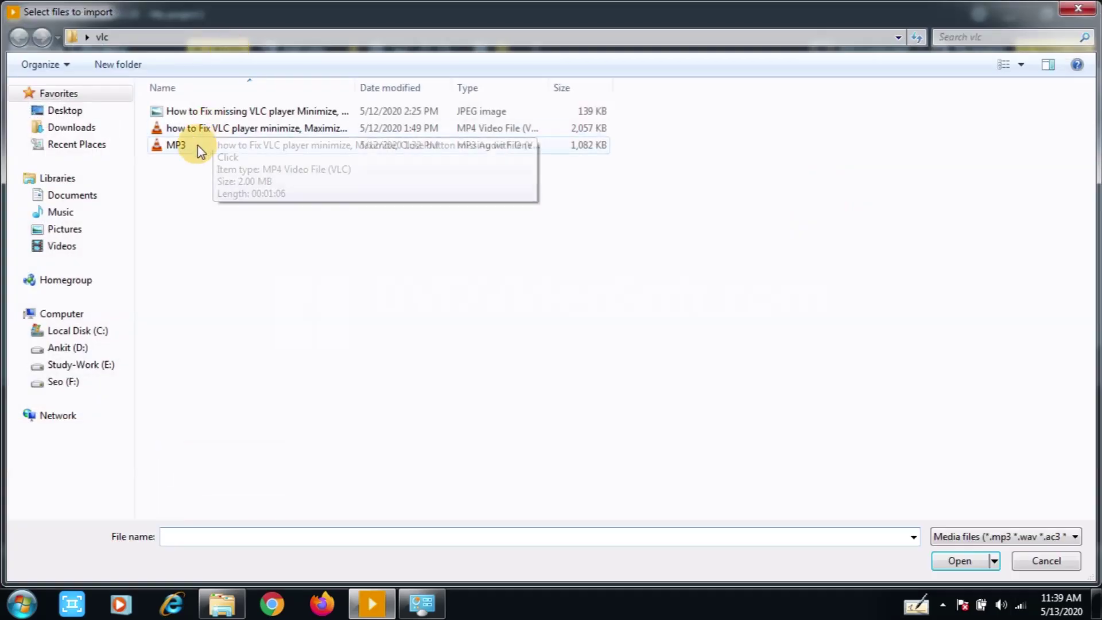
pyautogui.click(198, 148)
pyautogui.doubleClick(198, 148)
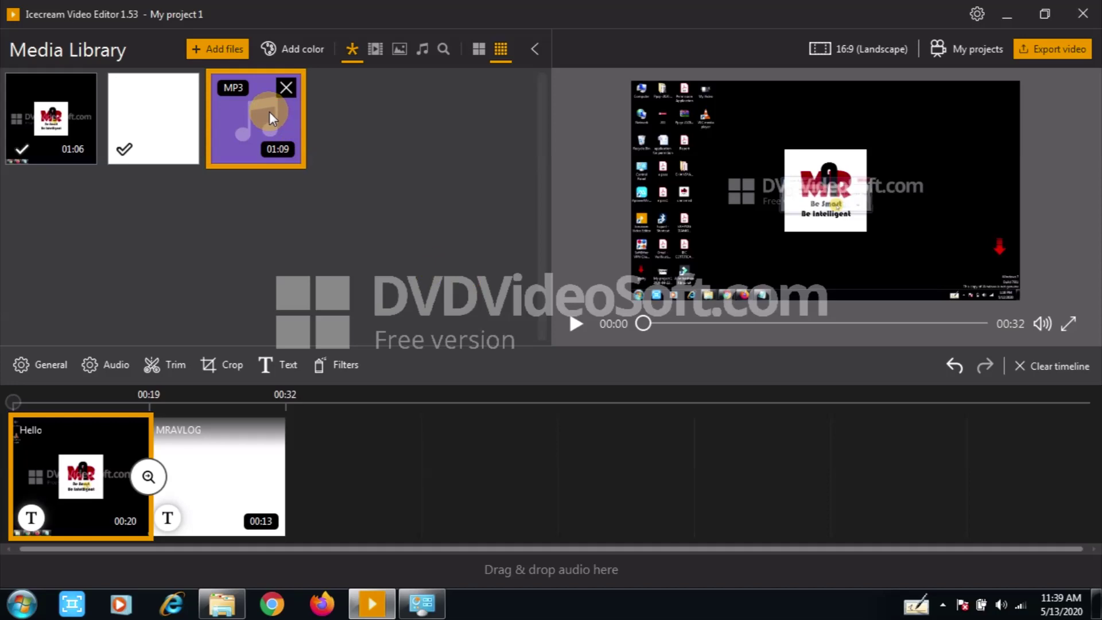
pyautogui.moveTo(269, 112); pyautogui.dragTo(94, 563)
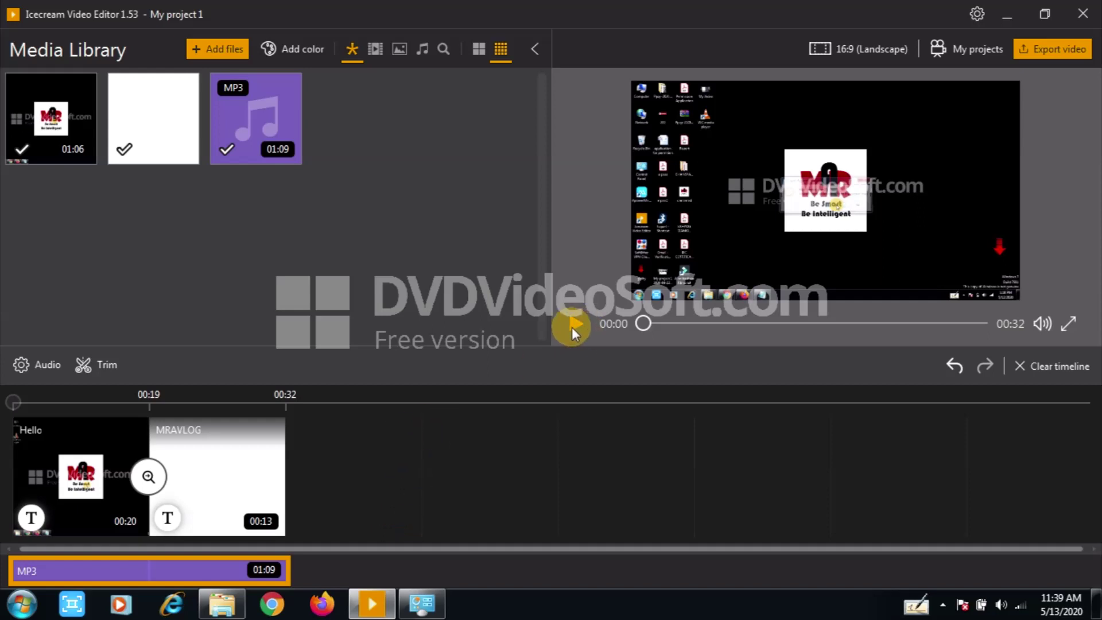
# Set the volume of the MP3 soundtrack to 113%.
pyautogui.moveTo(172, 574)
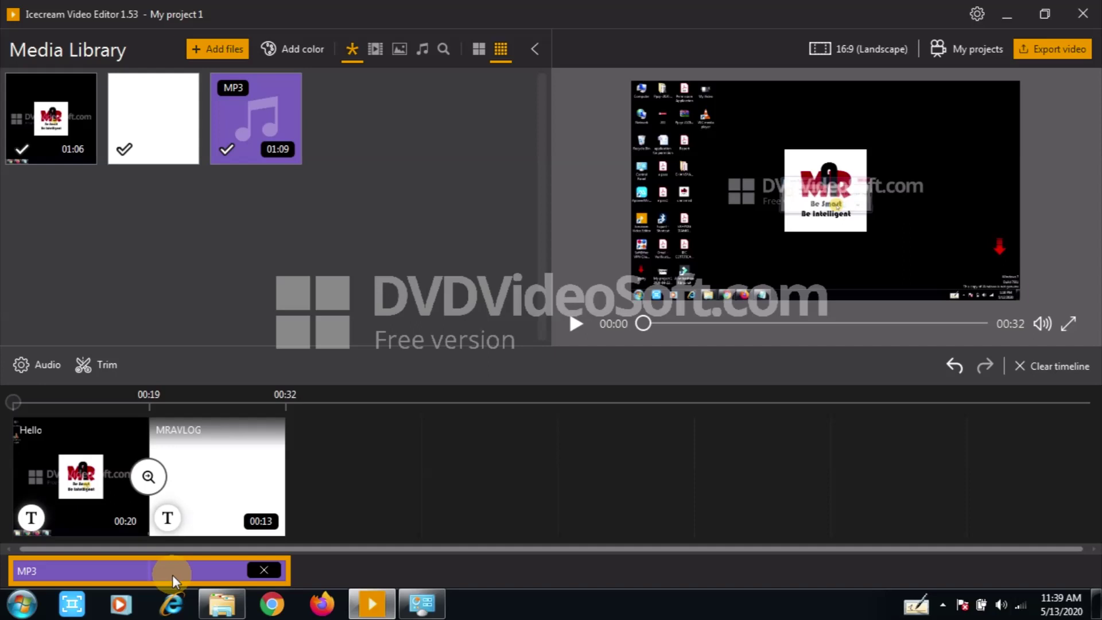
pyautogui.click(172, 574)
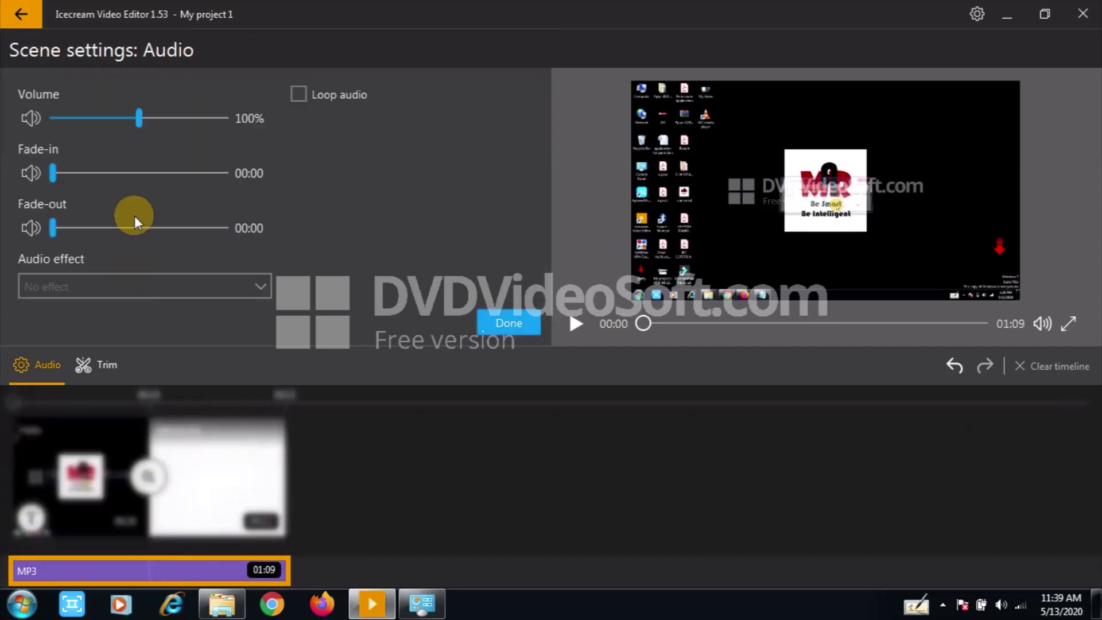
pyautogui.moveTo(139, 119)
pyautogui.mouseDown()
pyautogui.moveTo(206, 119)
pyautogui.moveTo(67, 110)
pyautogui.moveTo(194, 121)
pyautogui.moveTo(150, 125)
pyautogui.mouseUp()
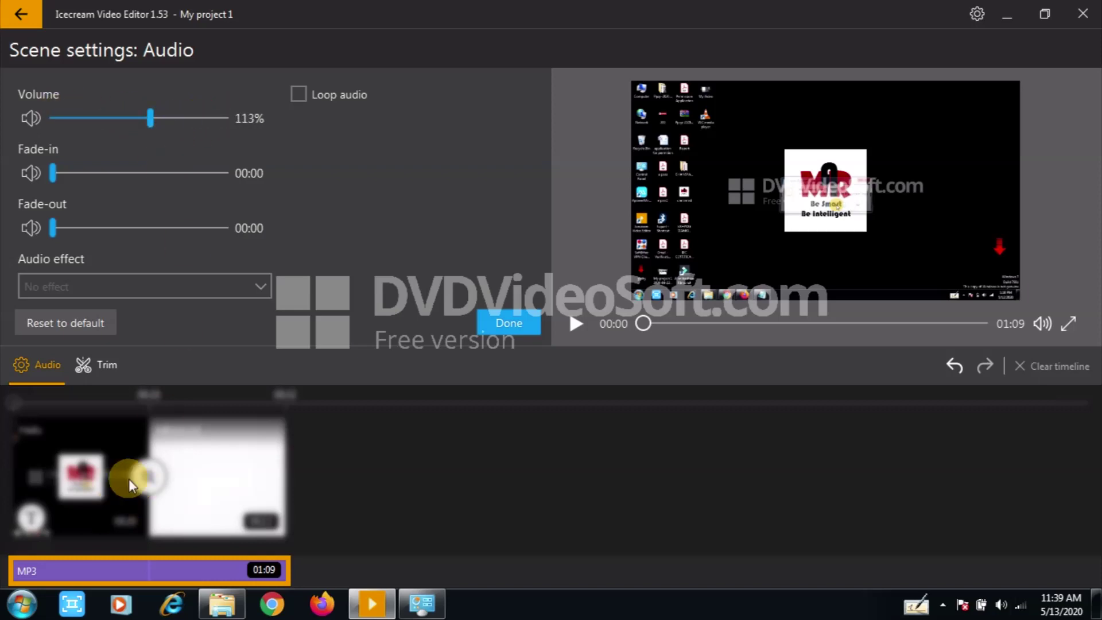
pyautogui.click(239, 287)
pyautogui.click(239, 287)
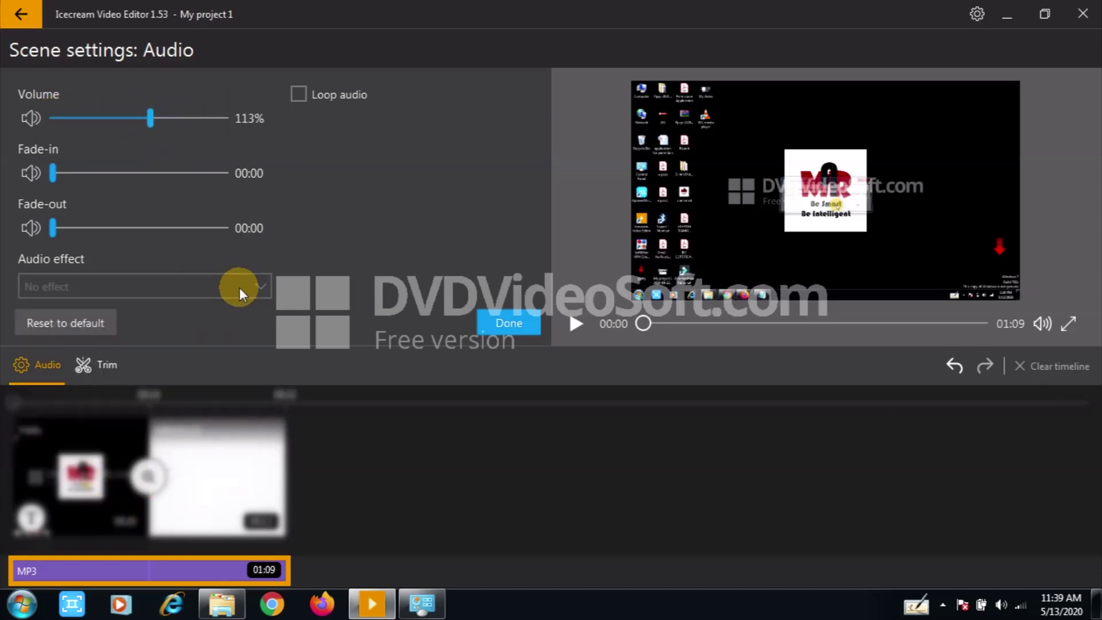
# Trim the MP3 soundtrack to end at 00:24.
pyautogui.click(101, 365)
pyautogui.moveTo(956, 262)
pyautogui.mouseDown()
pyautogui.moveTo(408, 246)
pyautogui.moveTo(508, 261)
pyautogui.moveTo(396, 266)
pyautogui.mouseUp()
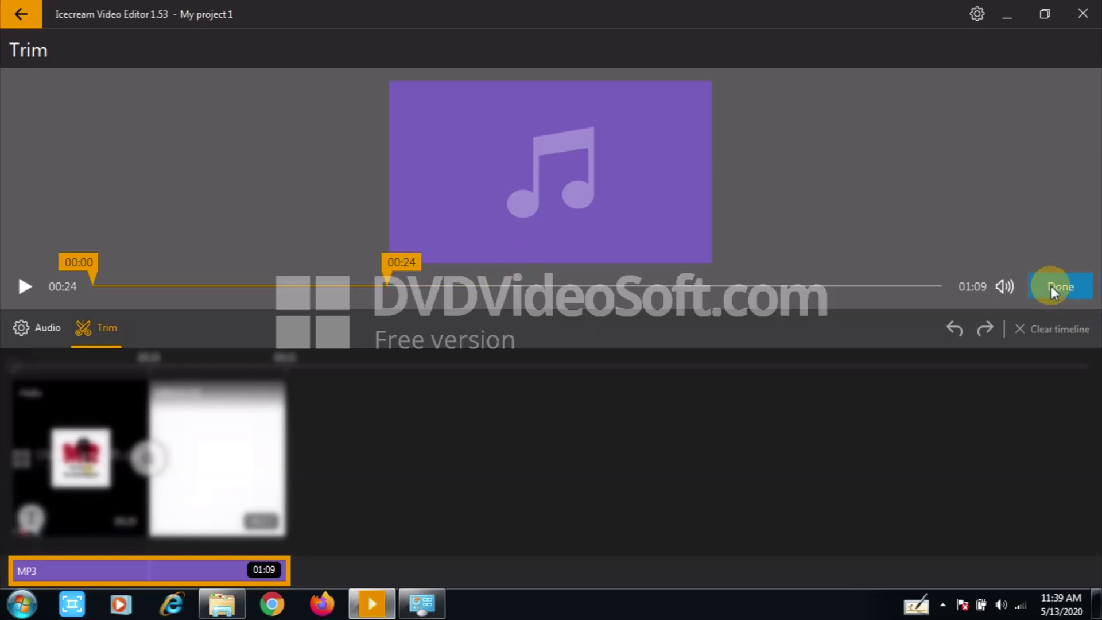
pyautogui.click(1052, 286)
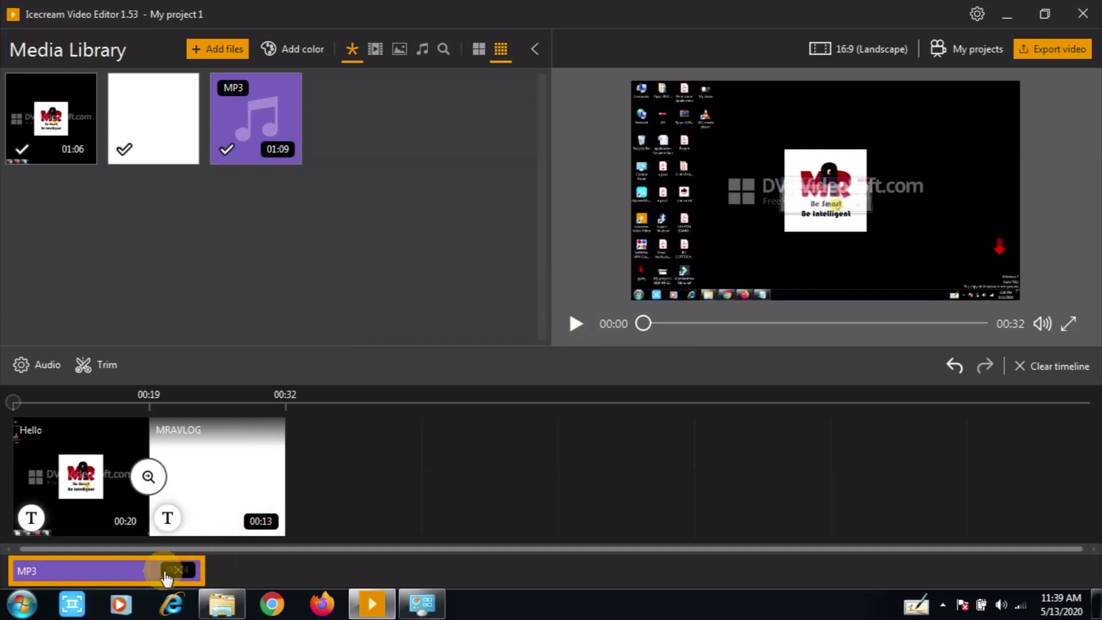
# Extend the MP3 soundtrack's trim so that it lasts 27 seconds.
pyautogui.click(201, 571)
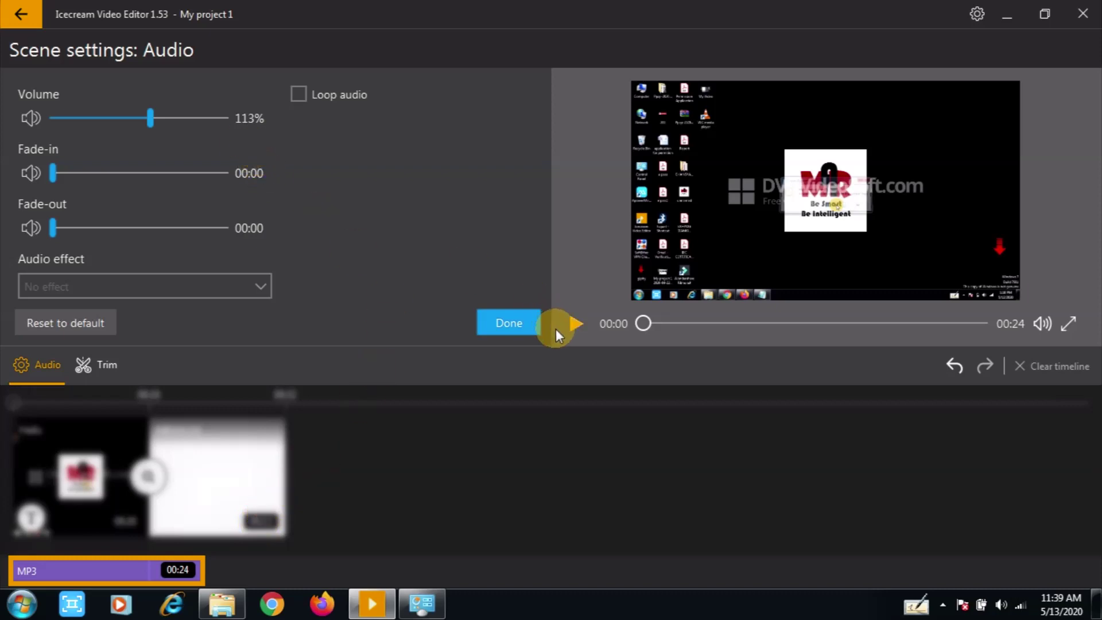
pyautogui.click(101, 364)
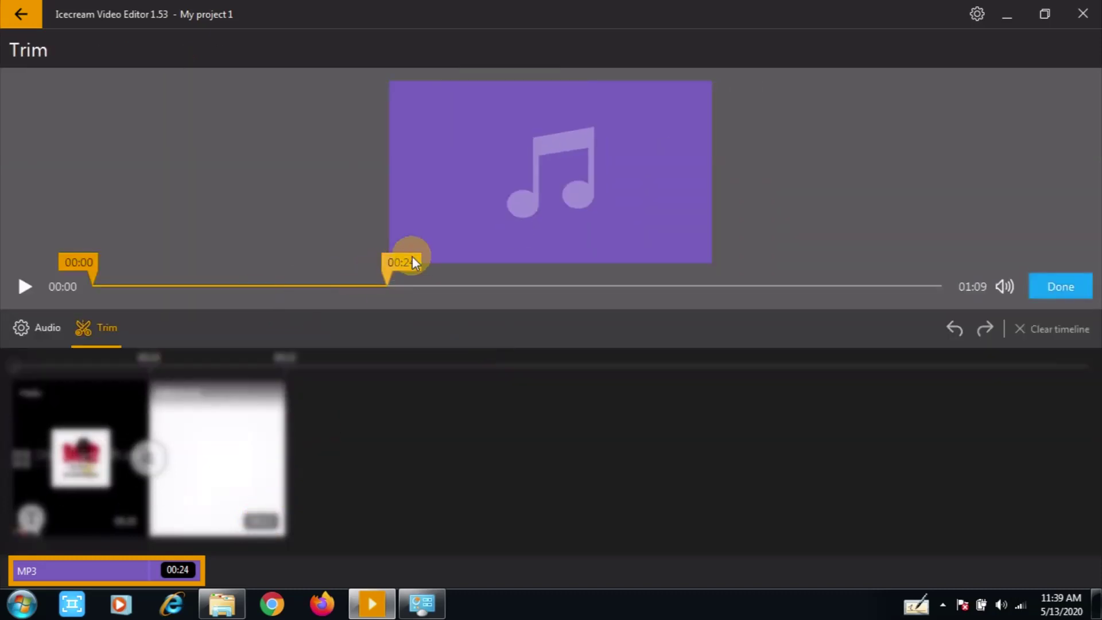
pyautogui.moveTo(412, 256); pyautogui.dragTo(450, 261)
pyautogui.click(1074, 286)
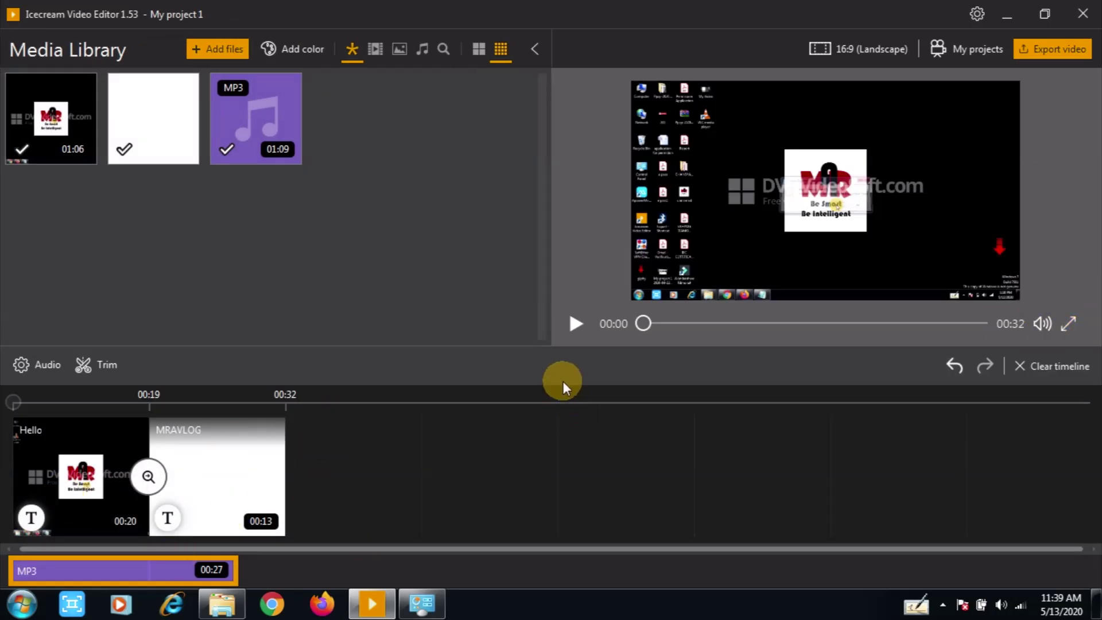
# Preview the project with its soundtrack, skipping ahead towards the MRAVLOG title scene, and pause playback.
pyautogui.click(569, 325)
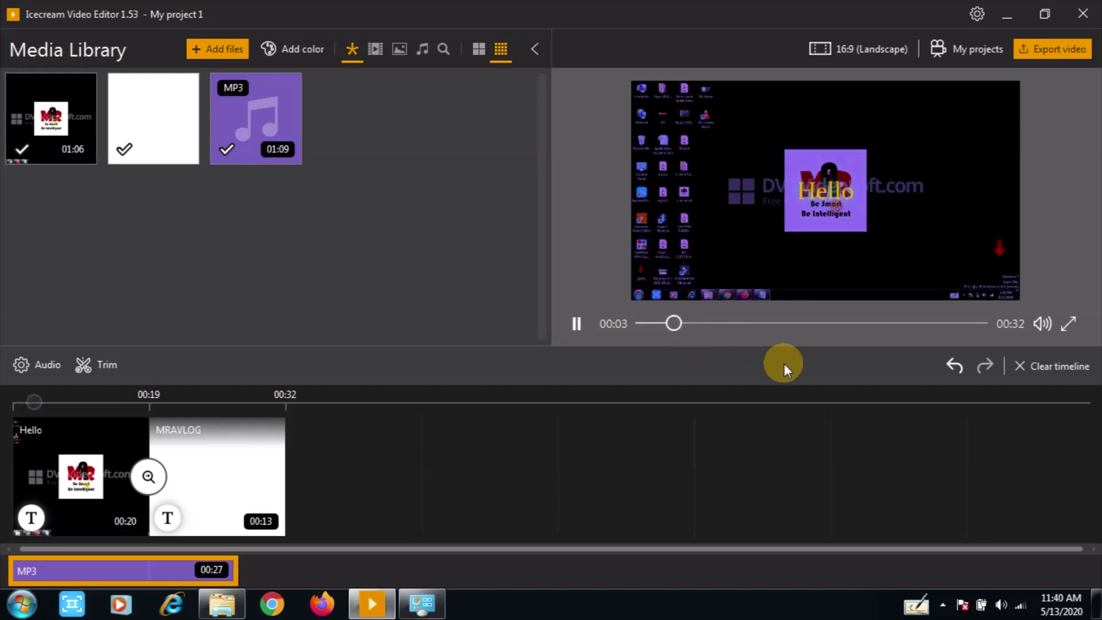
pyautogui.click(816, 323)
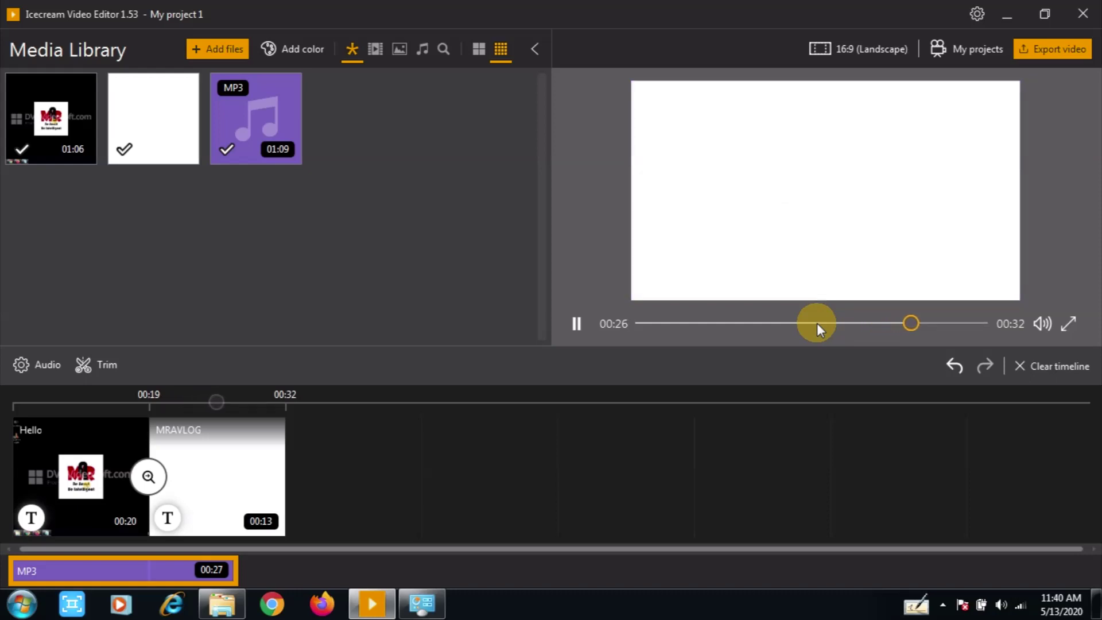
pyautogui.click(575, 324)
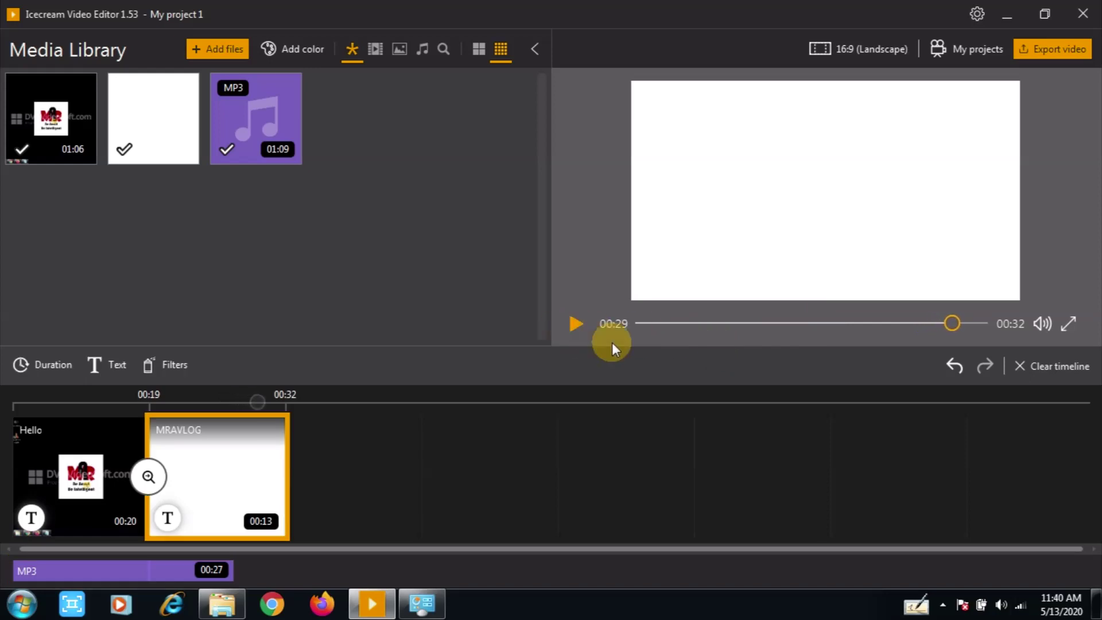
pyautogui.click(942, 605)
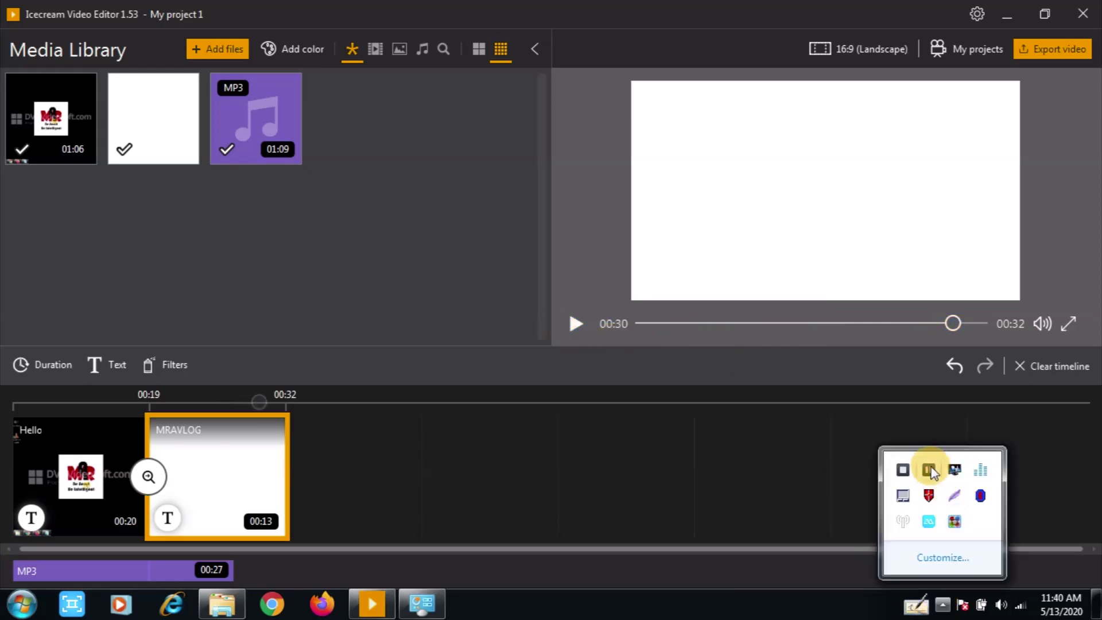